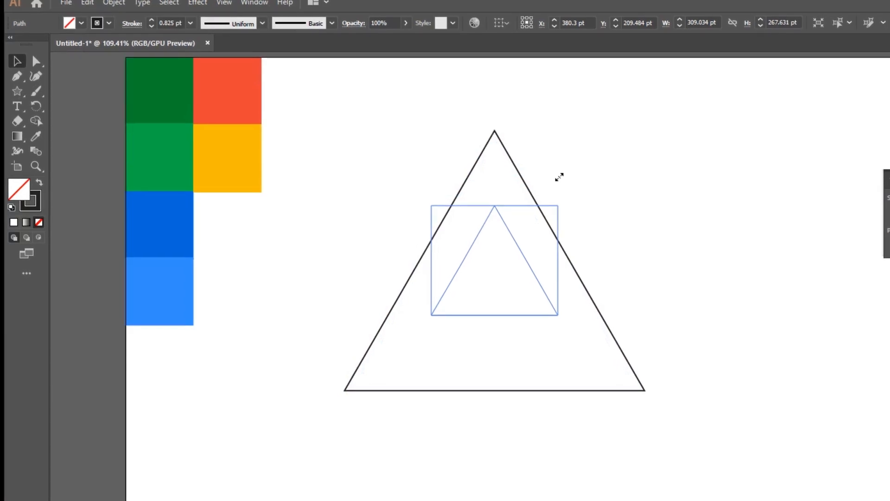
Step: Move the inner triangle down inside the large triangle and scale it proportionally to about 103 by 89 pt
key(shift+Down)
key(shift+Down)
key(shift+Down)
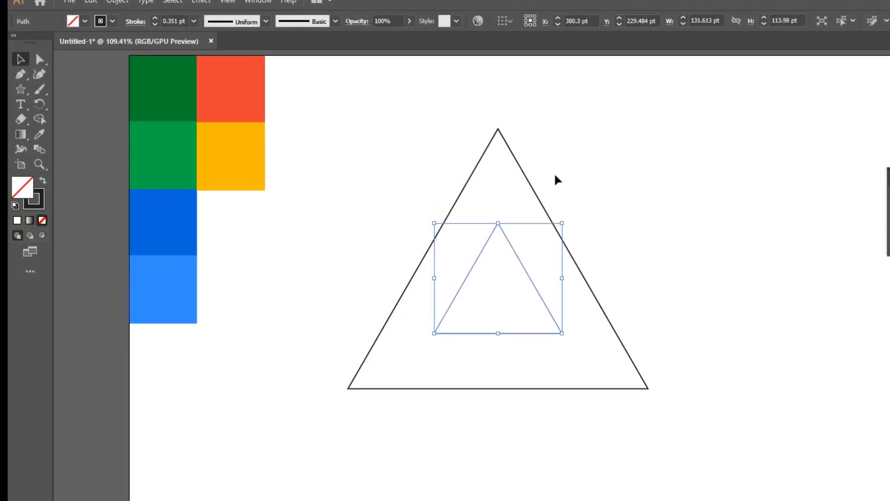
drag(565, 234, 548, 247)
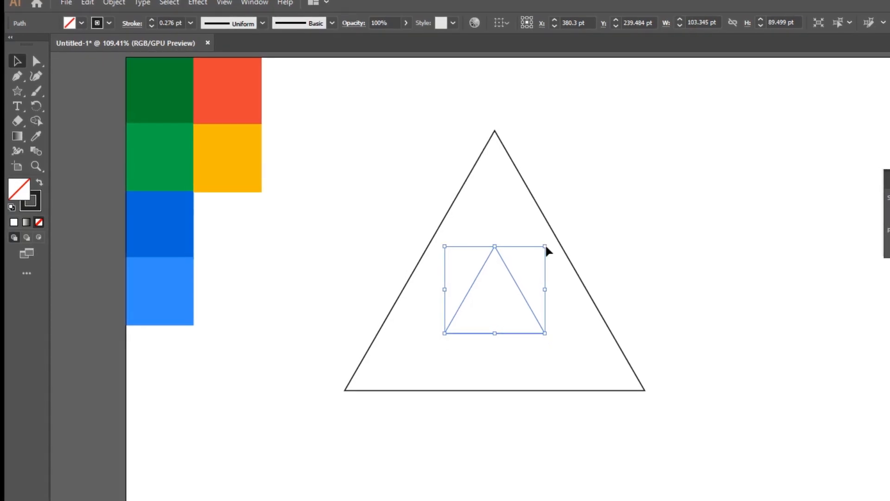
Step: Draw a diagonal line about 150 pt wide and 274 pt high across the large triangle's lower-left corner
click(18, 91)
mouse_move(17, 98)
mouse_down()
mouse_move(43, 99)
mouse_move(52, 154)
mouse_up()
mouse_move(350, 281)
mouse_down()
mouse_move(380, 358)
mouse_move(464, 500)
mouse_up()
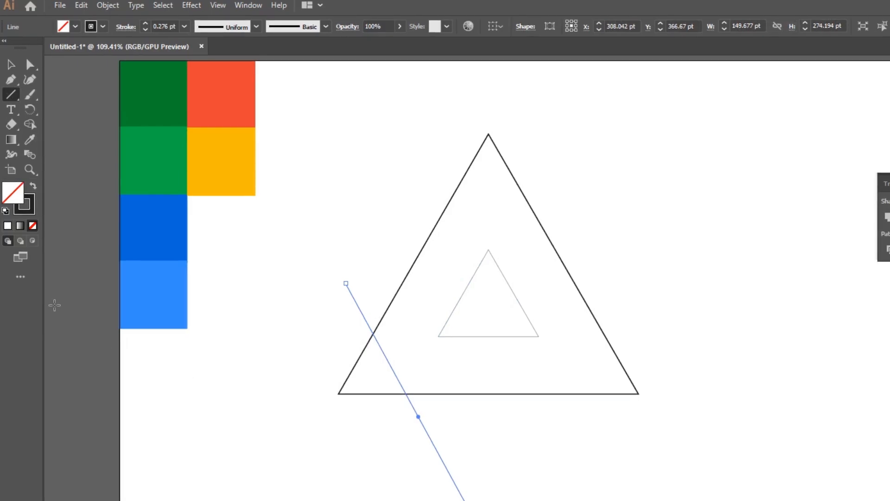
Step: Reflect a copy of the diagonal line about the vertical axis and move it across the large triangle's lower-right corner
click(27, 113)
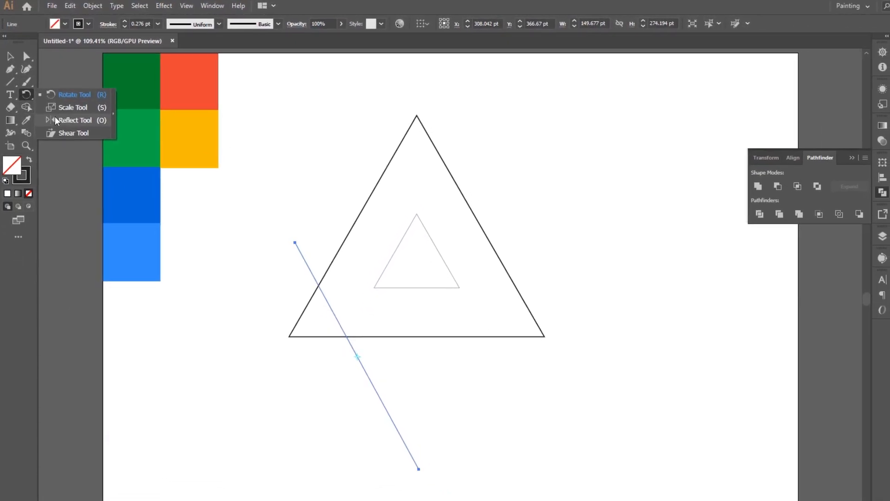
click(78, 129)
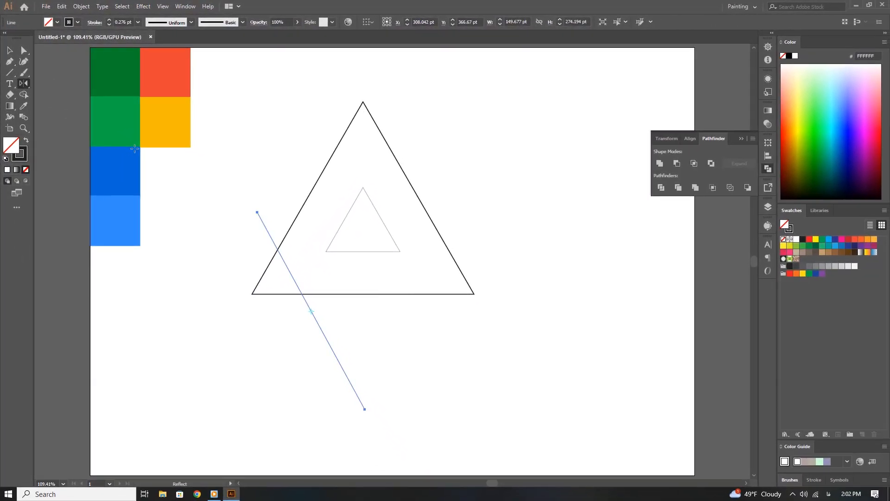
key(Return)
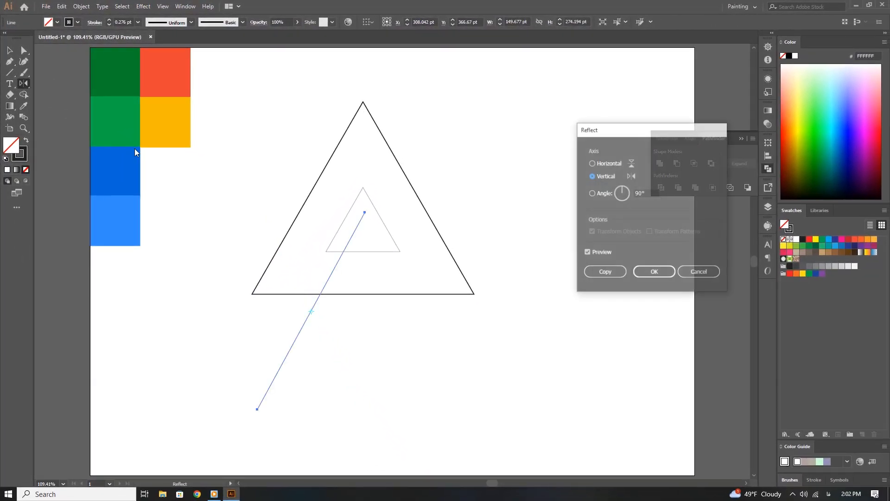
click(604, 268)
key(v)
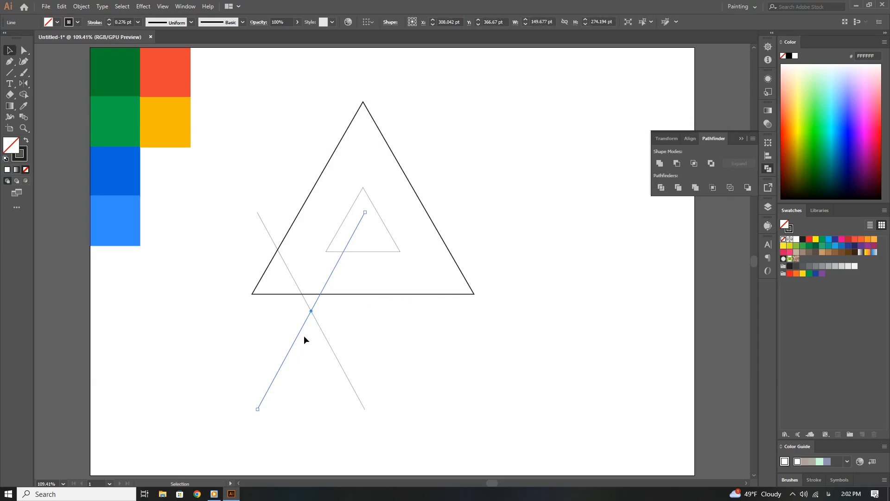
drag(297, 336, 401, 343)
Step: Draw a horizontal line about 301 pt long and position it across the large triangle's top corner at about Y 138 pt
key(backslash)
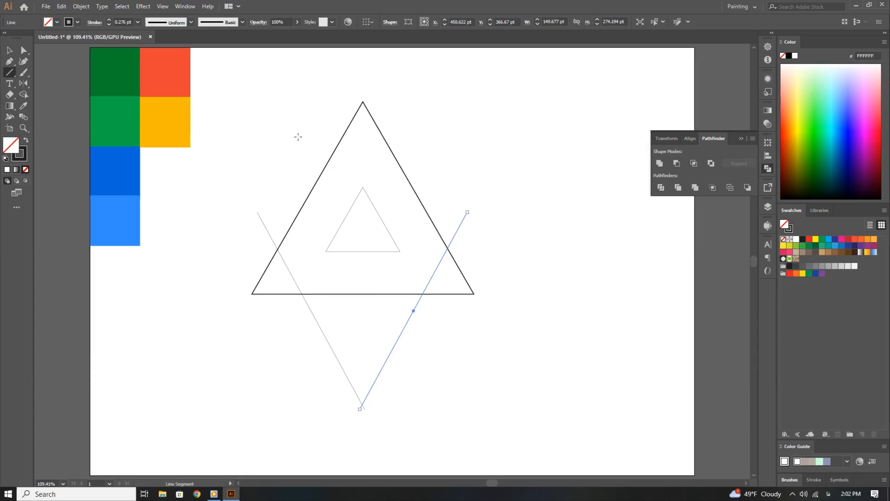
drag(298, 136, 489, 160)
key(v)
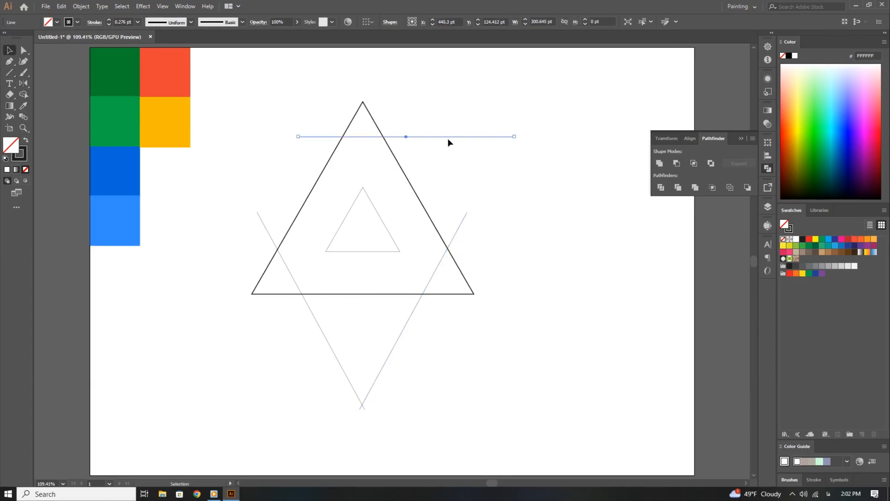
drag(433, 138, 412, 138)
key(shift+Down)
key(shift+Left)
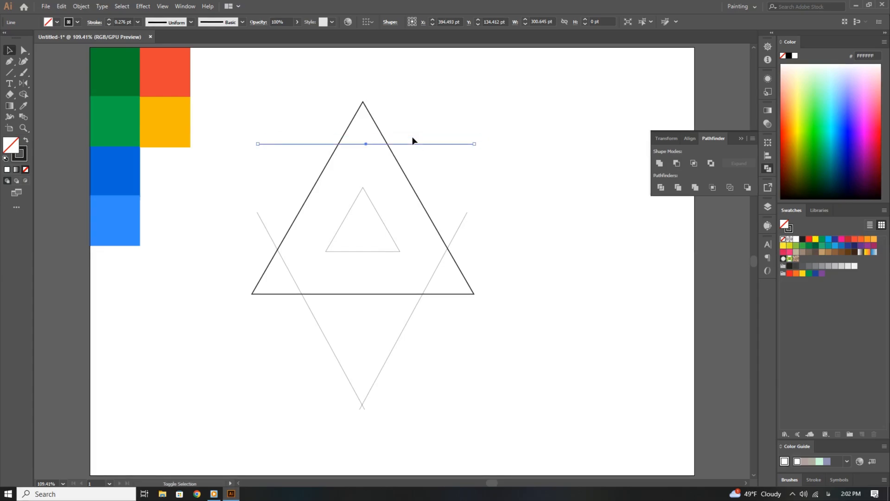
key(shift+Right)
key(shift+Left)
key(Down)
key(Down)
key(Down)
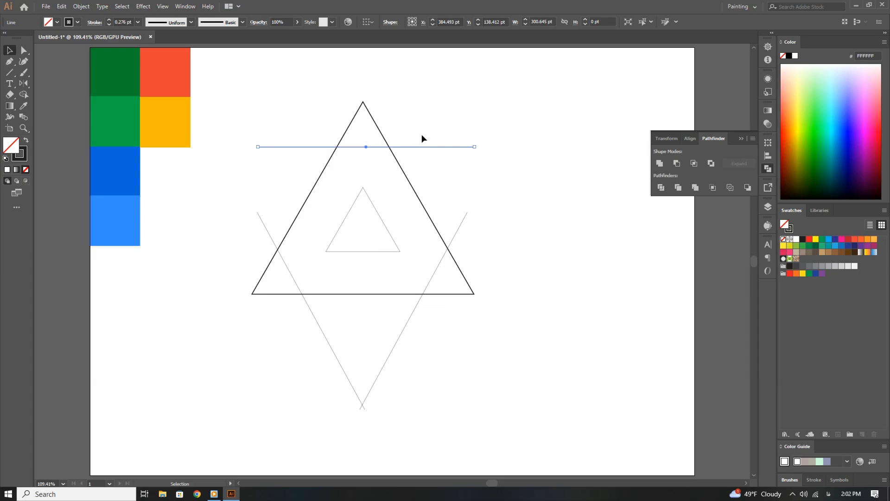
Step: Set the stroke weight of both triangles and all three lines to 1 pt
drag(447, 106, 278, 366)
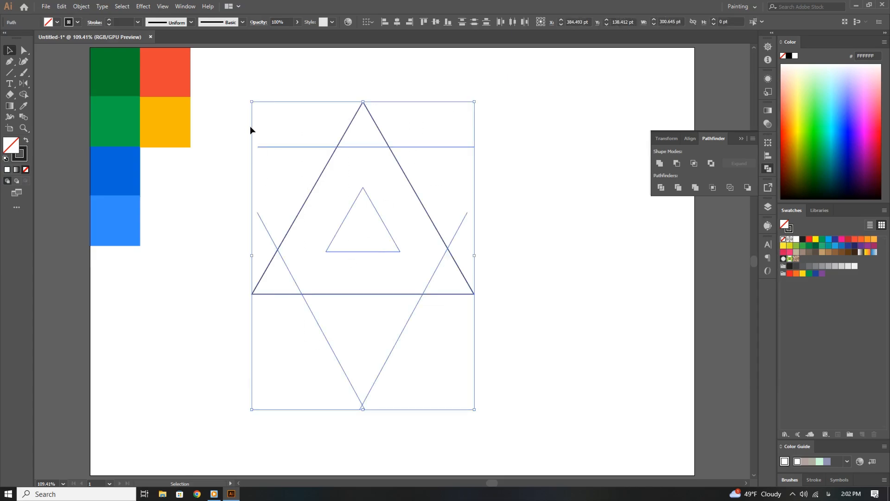
click(109, 19)
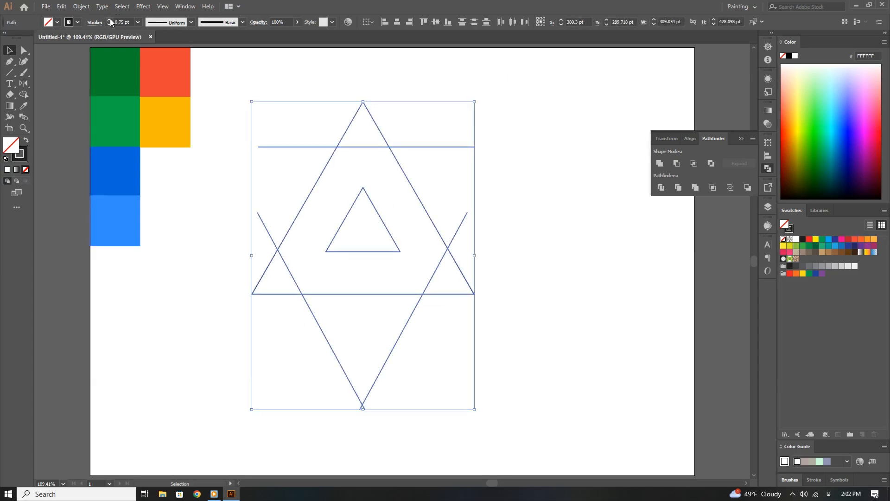
click(216, 276)
Step: Trim off the large triangle's three corners, the protruding line ends and the inner triangle area with the Shape Builder tool
key(ctrl+a)
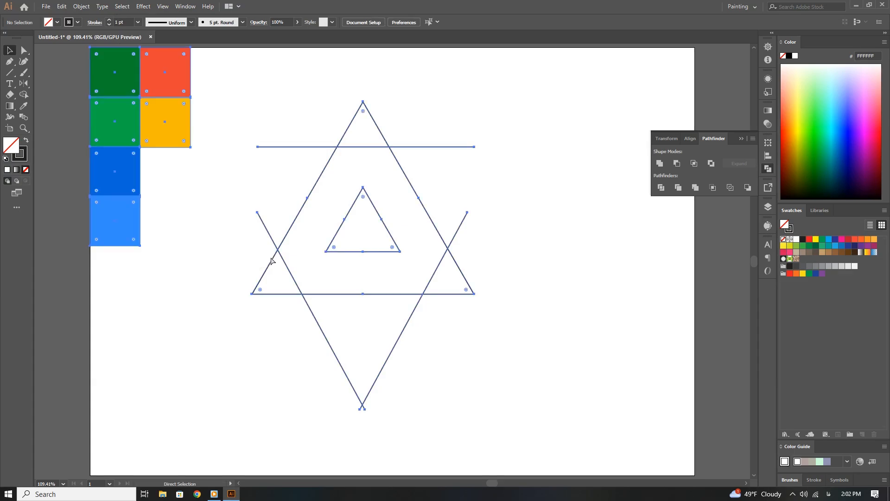
click(27, 112)
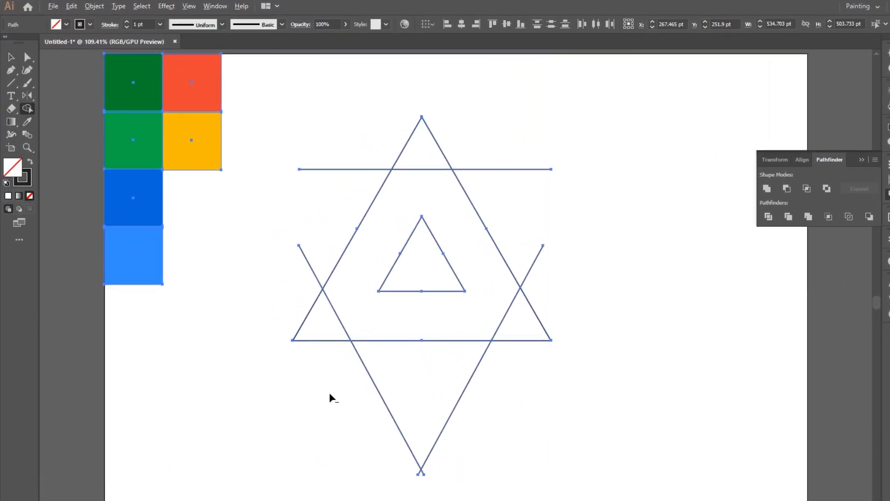
drag(330, 394, 508, 408)
drag(533, 371, 558, 285)
drag(492, 425, 399, 481)
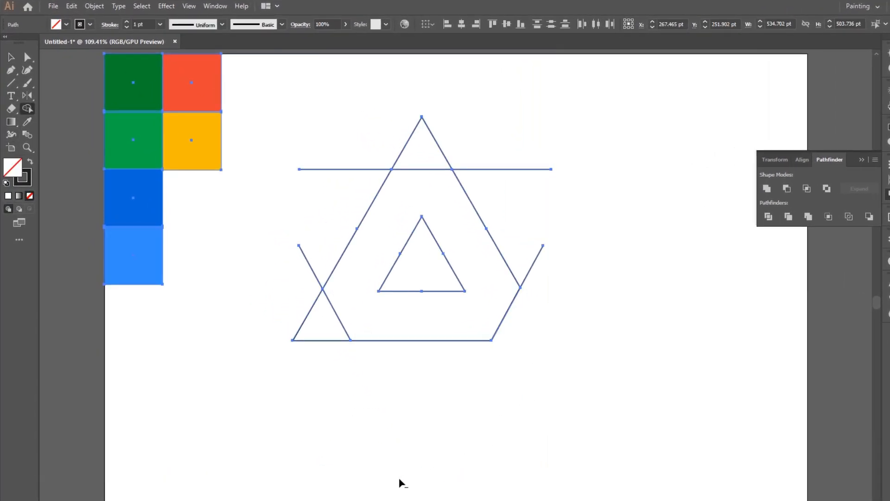
mouse_move(384, 407)
mouse_down()
mouse_move(286, 286)
mouse_move(344, 160)
mouse_move(526, 173)
mouse_move(547, 280)
mouse_up()
drag(524, 235, 542, 271)
drag(299, 306, 298, 307)
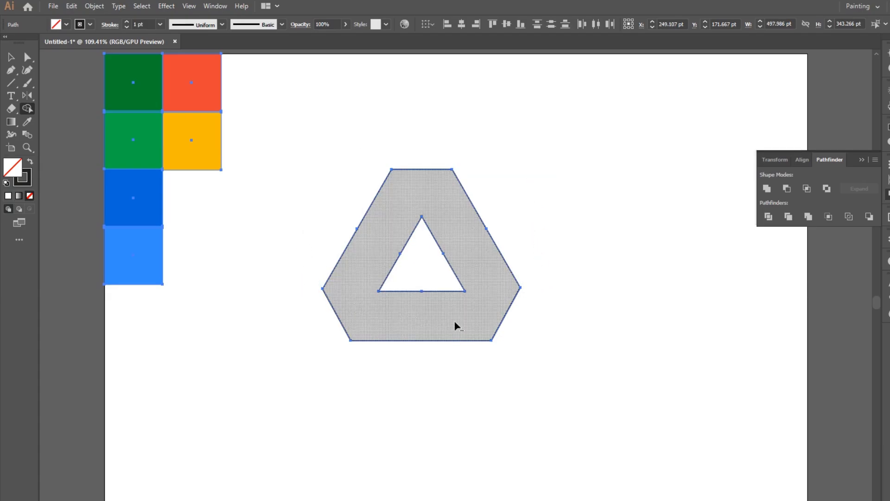
alt+click(427, 271)
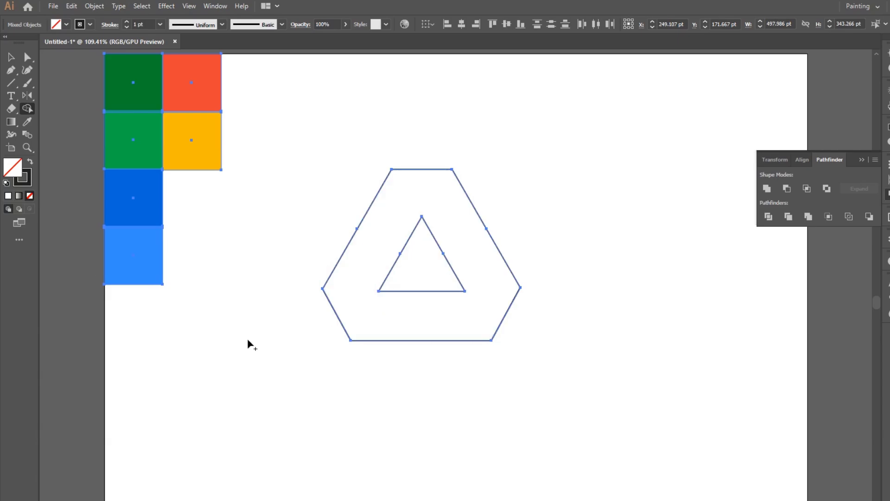
Step: Move the trimmed shape aside and delete the two leftover line segments from its original position
key(a)
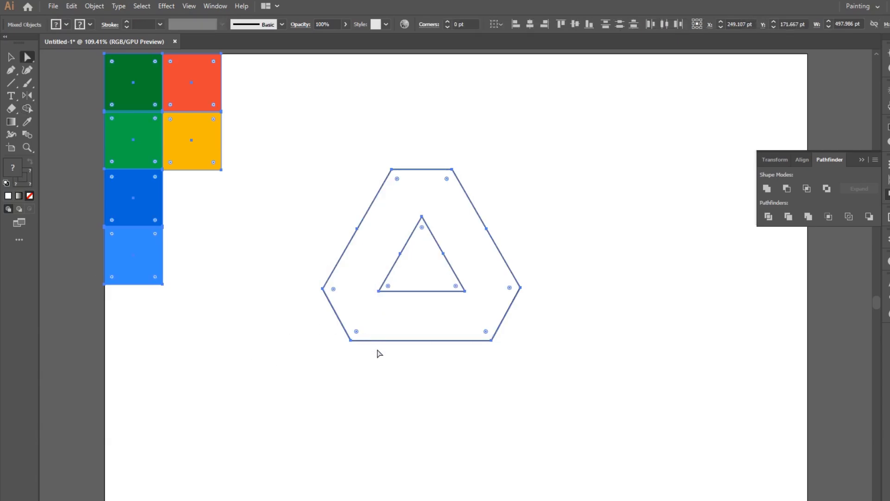
click(379, 354)
drag(553, 254, 707, 319)
click(473, 242)
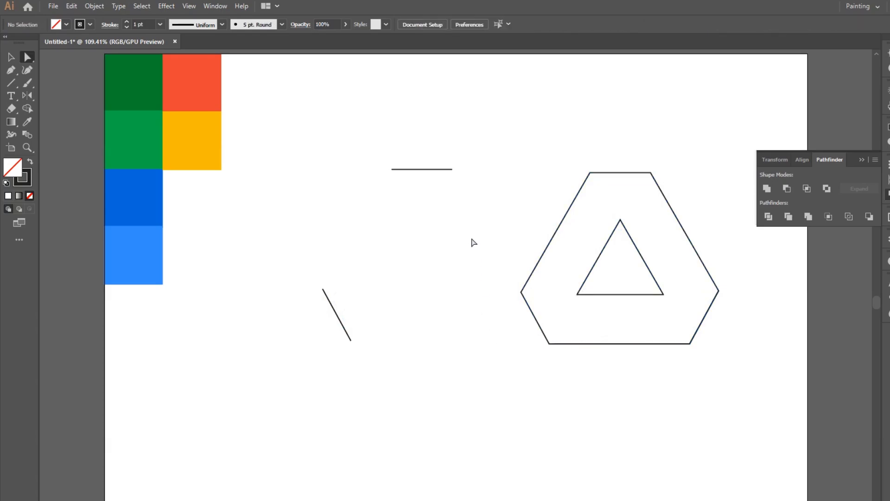
drag(482, 144, 274, 406)
key(Delete)
Step: Move the trimmed shape back toward the artboard's centre and delete the leftover diagonal segment beside it
drag(731, 207, 537, 350)
drag(601, 348, 477, 360)
key(ctrl+z)
key(v)
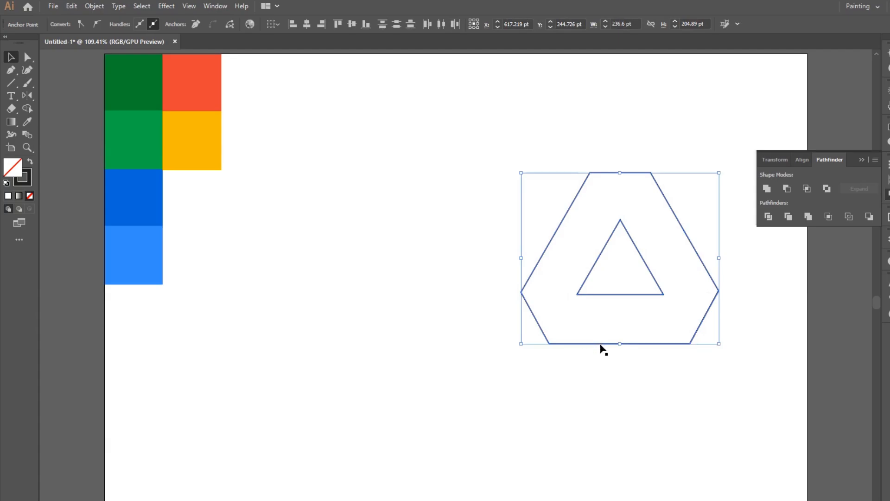
drag(600, 344, 449, 371)
click(614, 316)
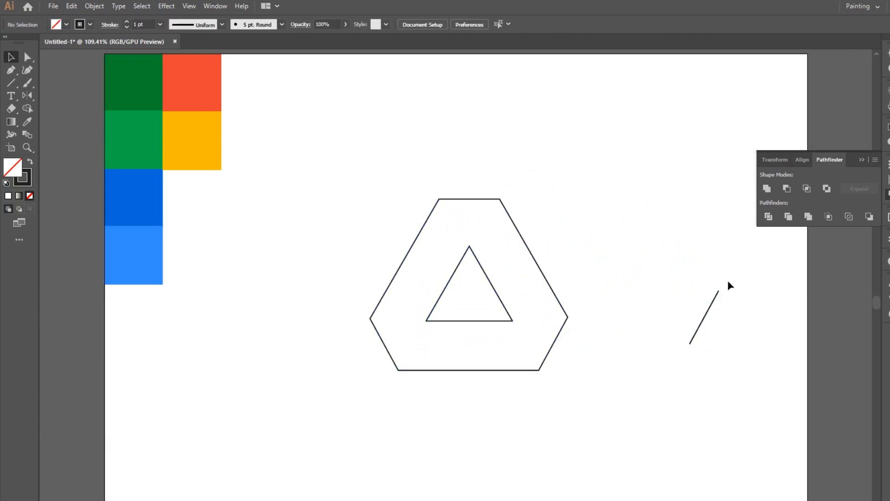
drag(727, 280, 675, 364)
key(Delete)
Step: Round all corners of the compound shape to a radius of about 14.37 pt
key(ctrl+1)
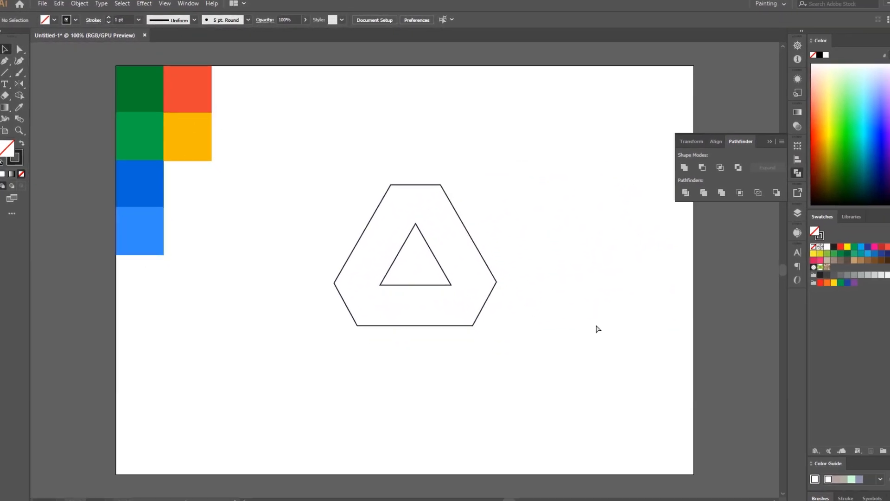
key(ctrl+equal)
key(ctrl+equal)
key(ctrl+equal)
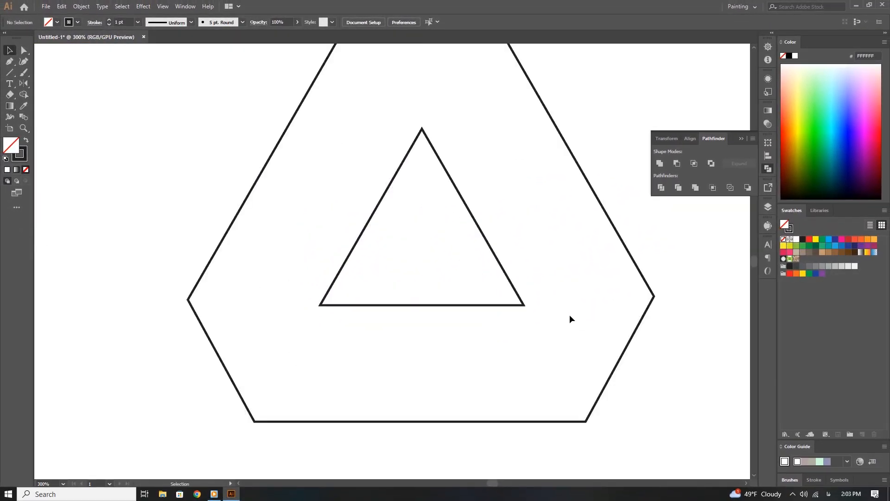
click(269, 422)
key(a)
scroll(340, 317, down, 1)
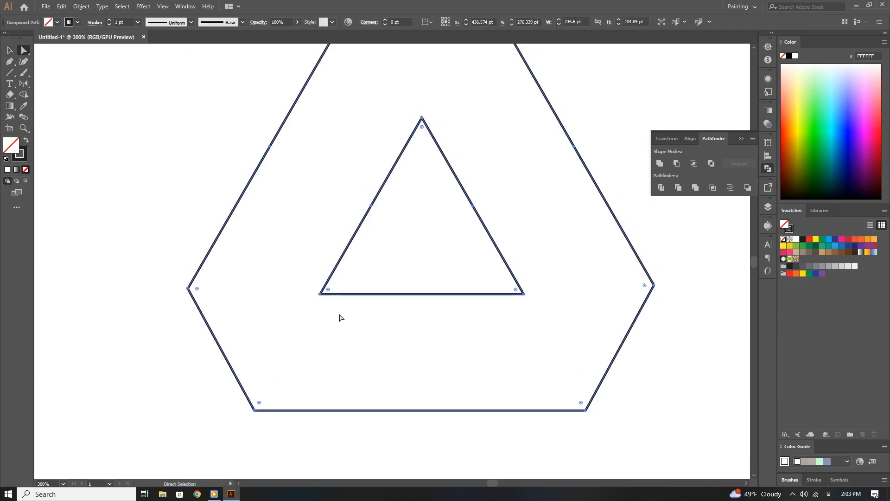
scroll(340, 317, up, 2)
drag(259, 448, 322, 432)
key(ctrl)
key(ctrl+z)
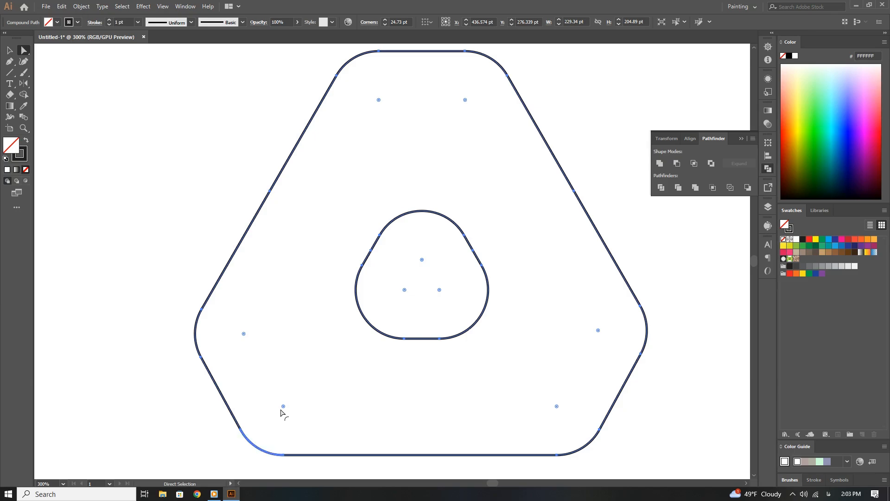
drag(281, 412, 263, 422)
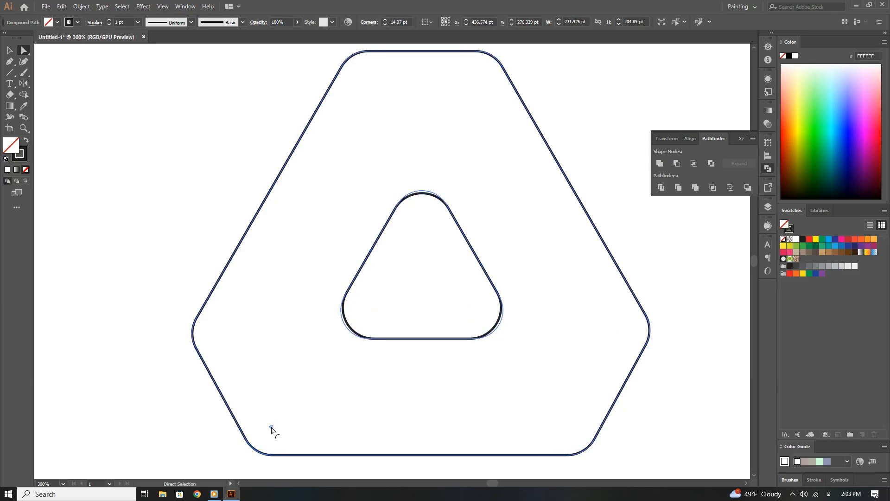
click(200, 445)
Step: Restore the inner triangle's three rounded corners to sharp points with a 0 pt radius
click(383, 340)
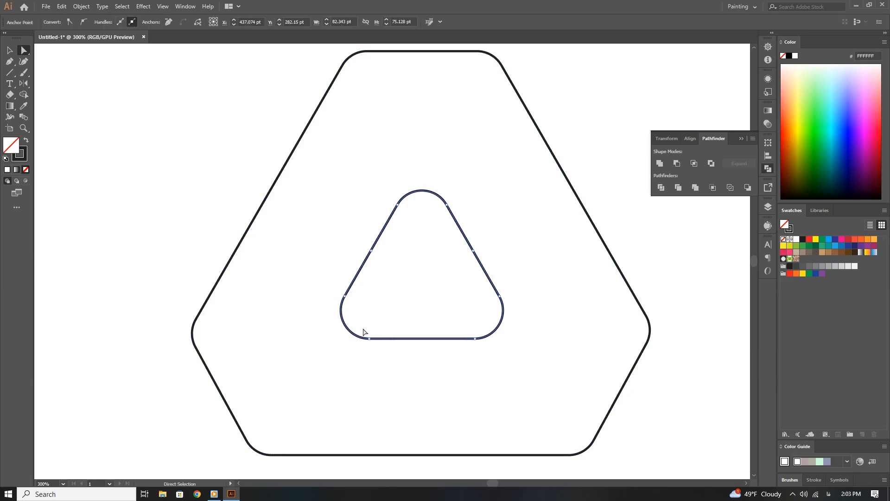
click(360, 340)
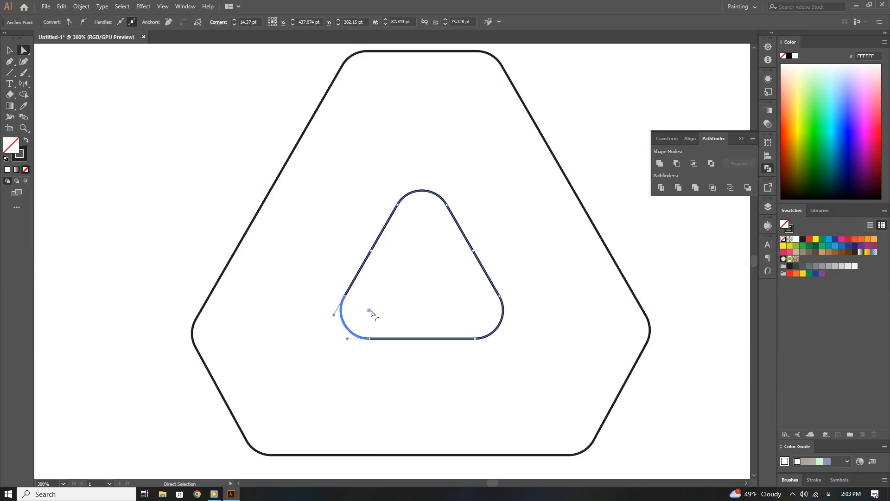
drag(369, 310, 298, 349)
click(501, 334)
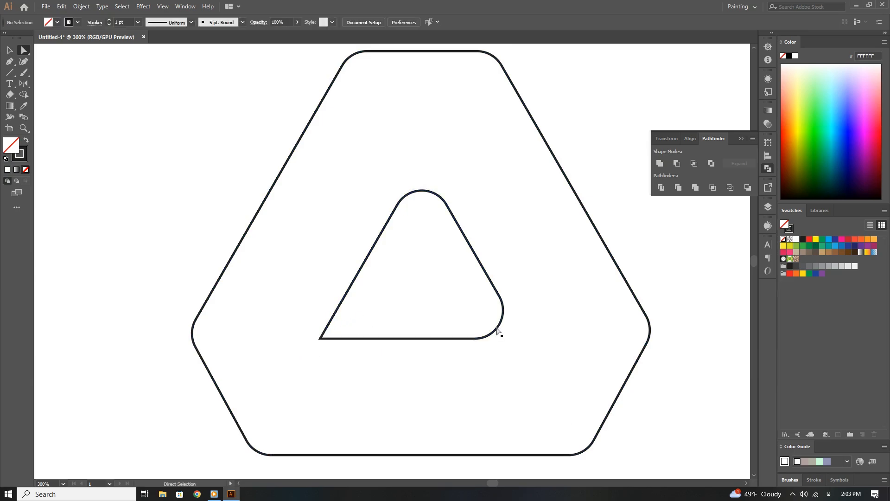
drag(473, 312, 552, 359)
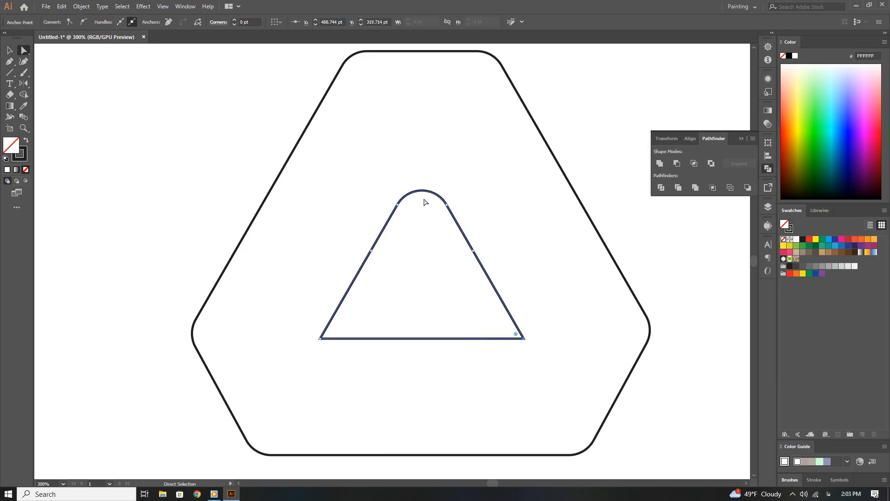
click(424, 197)
click(425, 193)
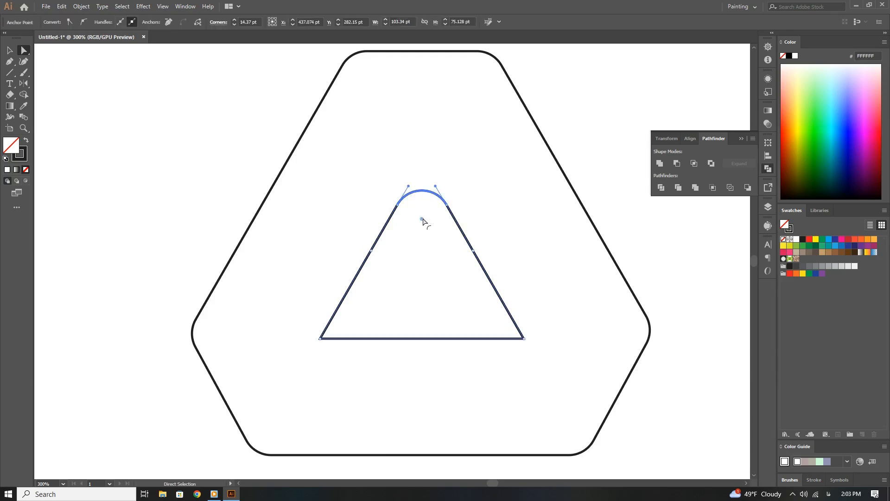
drag(421, 217, 592, 146)
click(592, 146)
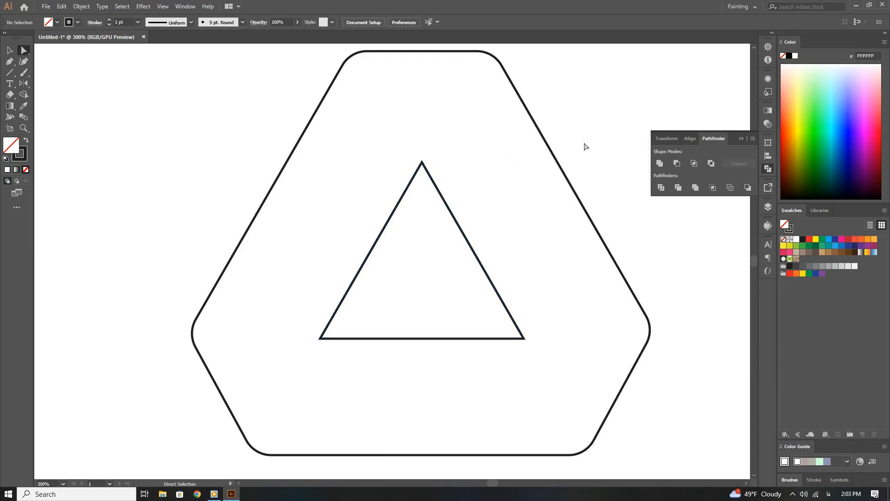
Step: Start a Pen path outside the upper-left rounded corner, through the inner triangle's apex and lower-right vertex, ending beyond the shape's lower-right corner
click(9, 61)
drag(386, 146, 335, 200)
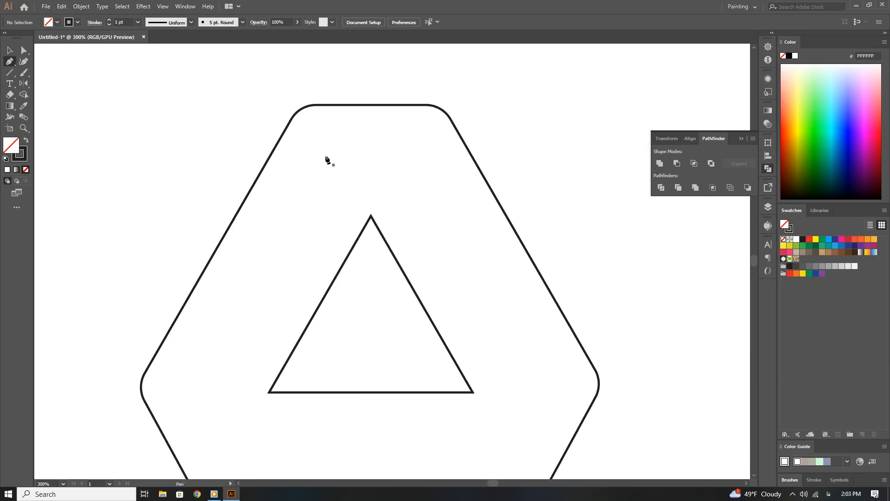
click(295, 101)
click(371, 216)
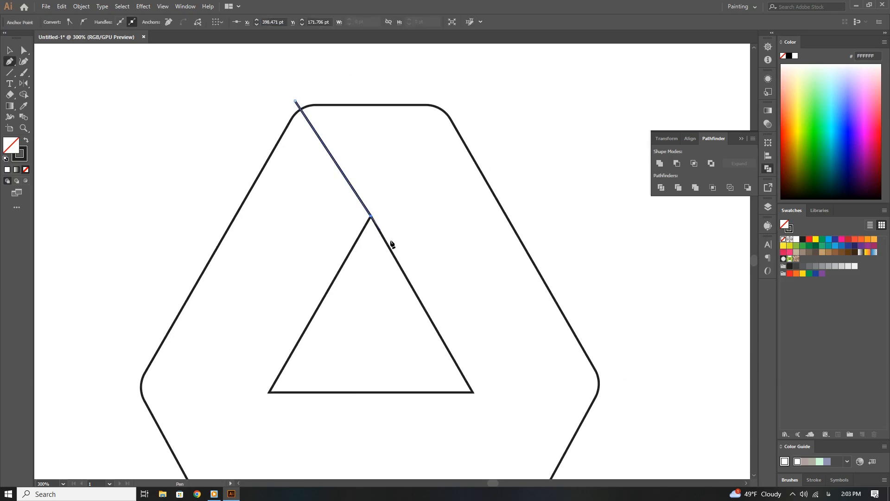
click(473, 392)
drag(473, 390, 414, 227)
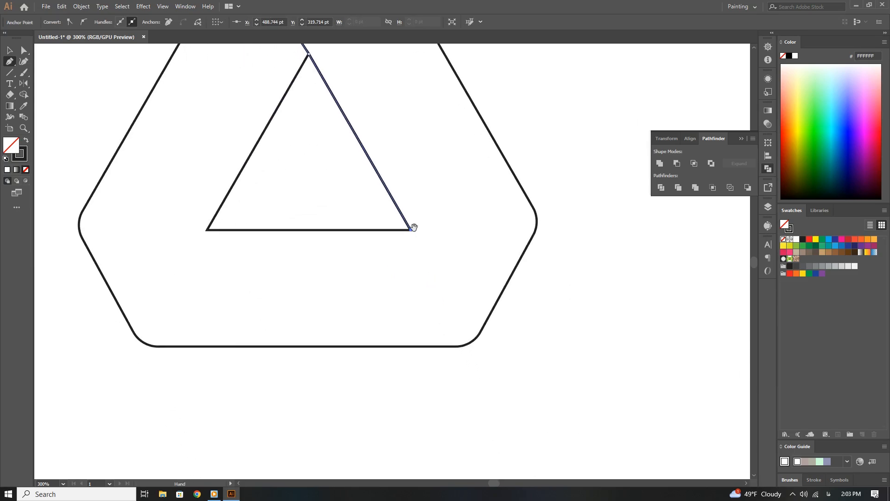
click(493, 374)
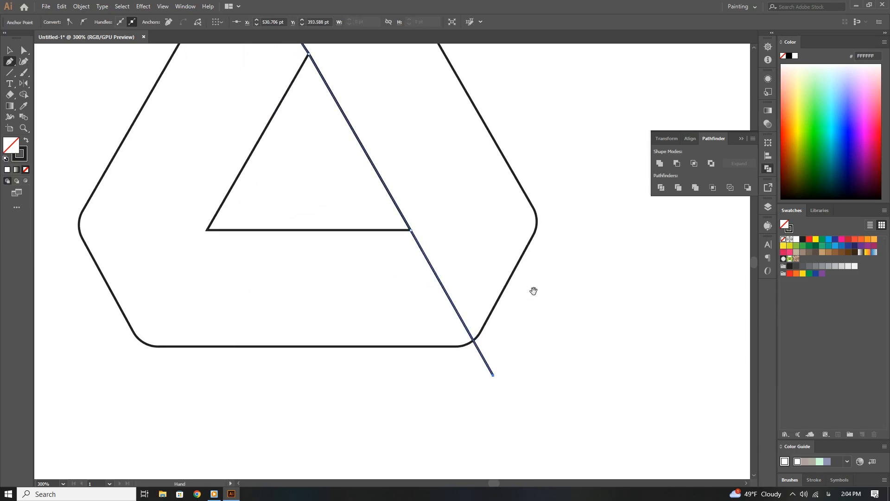
Step: Continue the path around the outside of the shape's right side and close it at its starting point by the upper-left corner
drag(533, 291, 492, 379)
click(592, 312)
drag(566, 188, 596, 387)
click(503, 185)
click(317, 128)
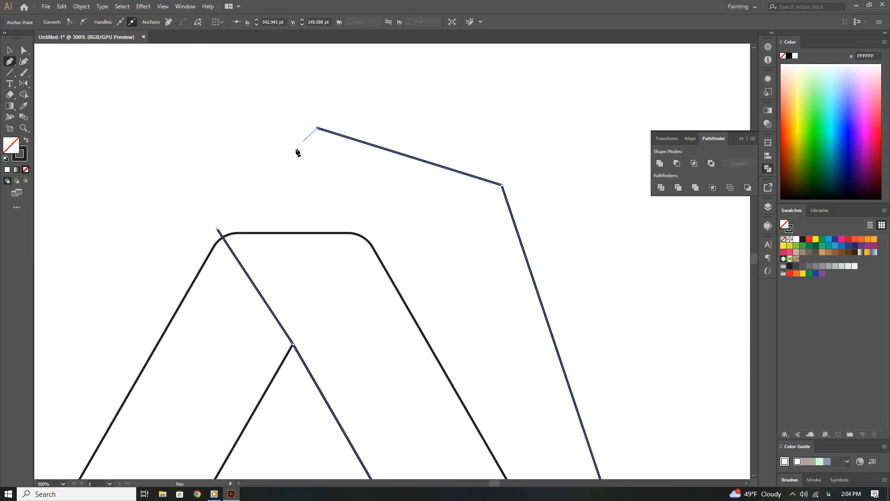
click(217, 229)
Step: Paste a copy of the compound shape in front and intersect it with the right-hand cutting path to form the right segment
drag(246, 276, 347, 136)
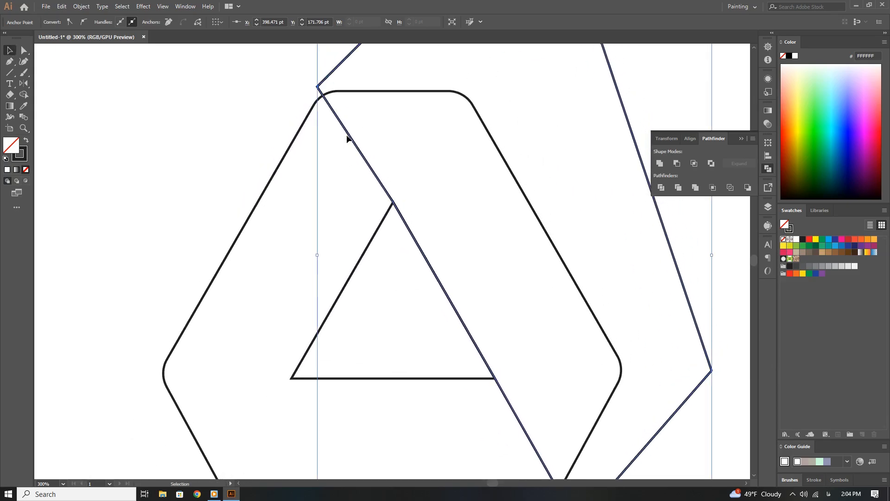
key(v)
click(247, 155)
click(267, 186)
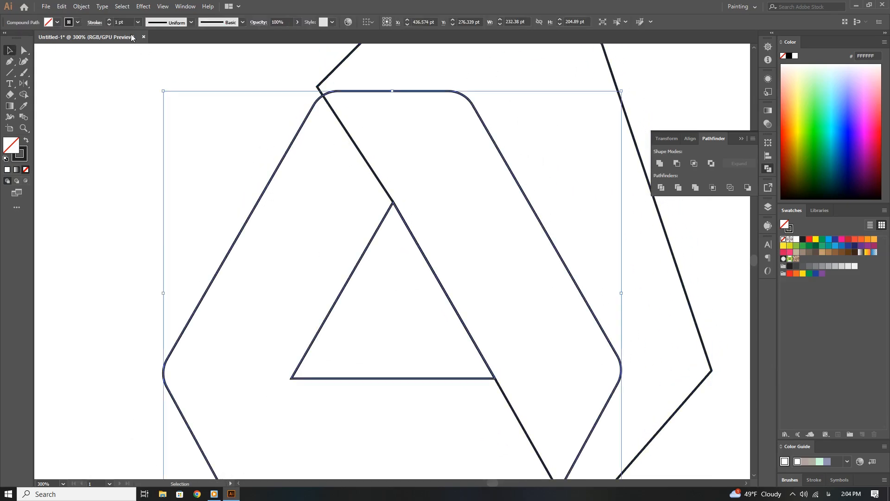
click(62, 6)
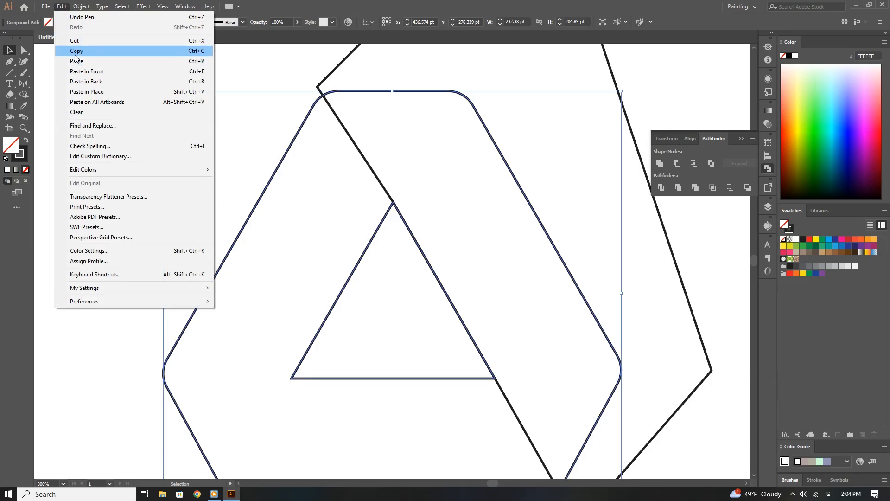
click(77, 51)
click(63, 6)
click(86, 71)
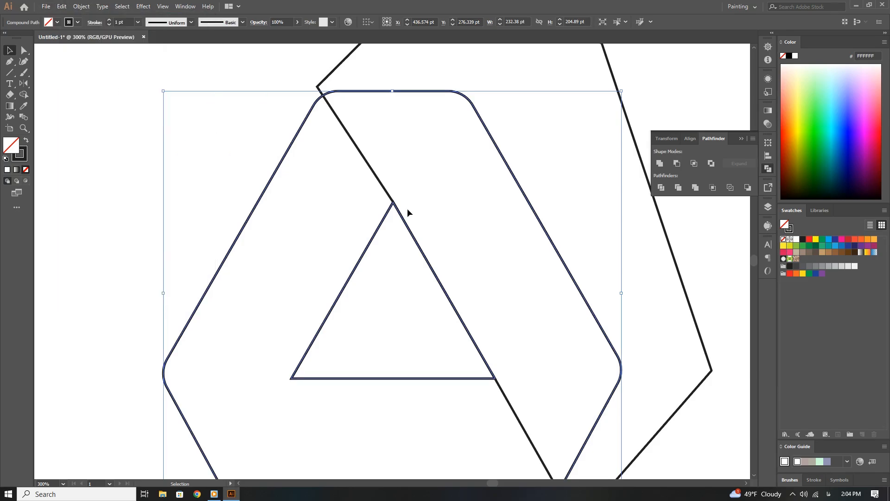
shift+click(665, 234)
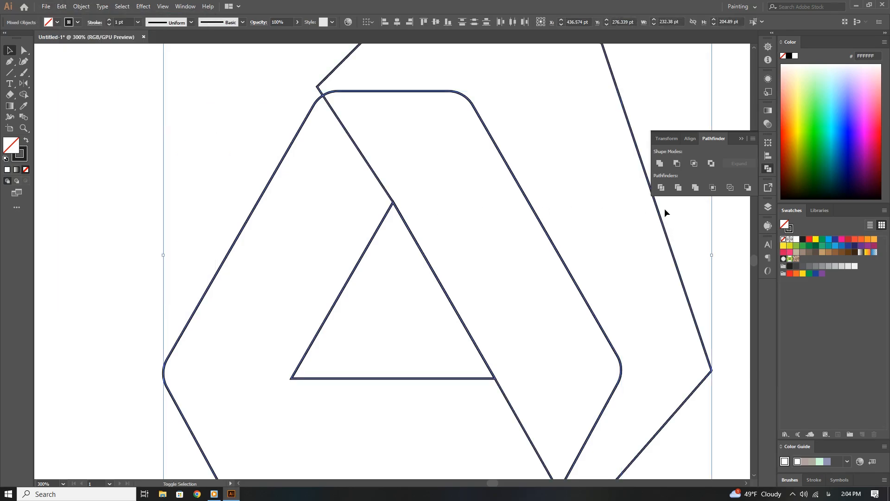
click(694, 164)
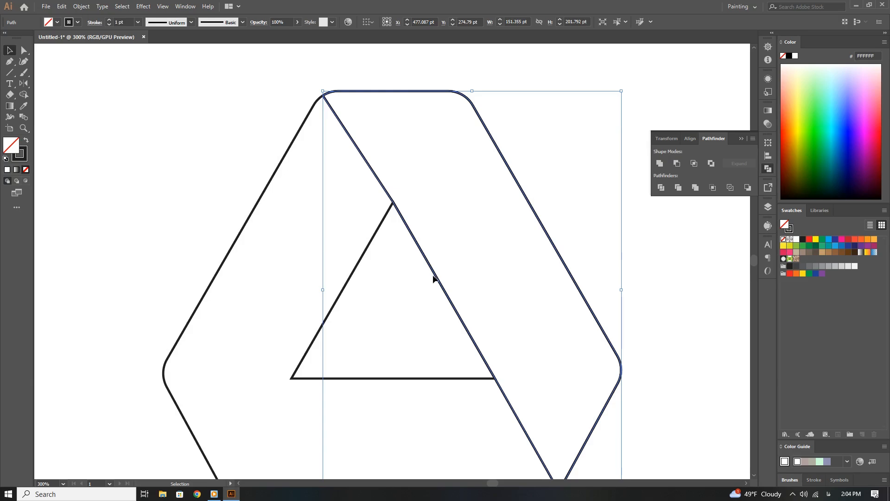
Step: Select the original compound shape and the right segment in turn to check that both are separate objects
click(532, 167)
drag(449, 166, 504, 75)
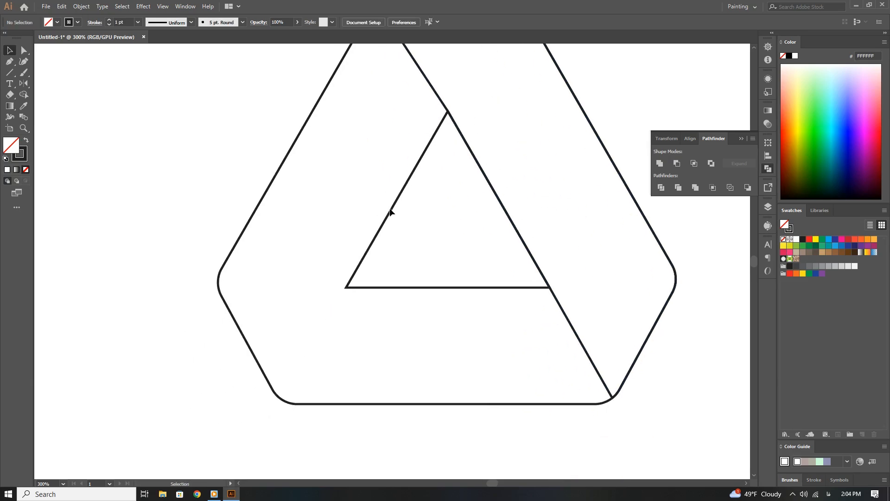
click(392, 214)
drag(419, 175, 402, 232)
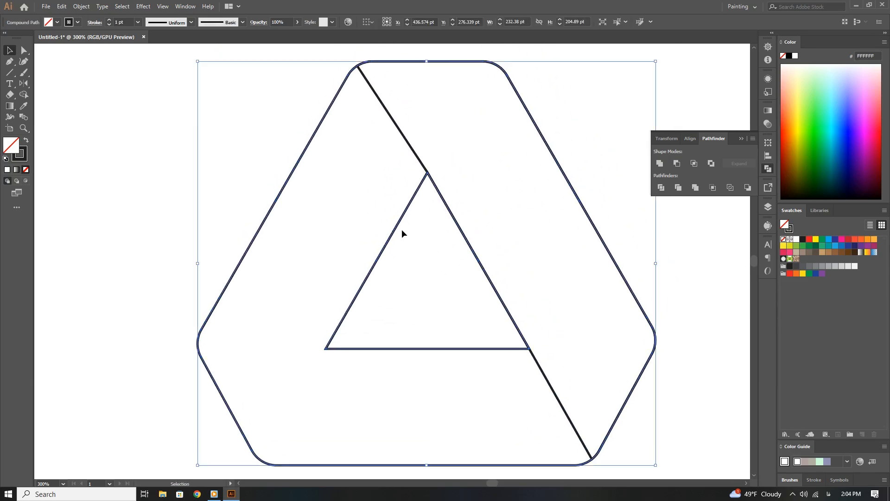
click(488, 208)
click(412, 148)
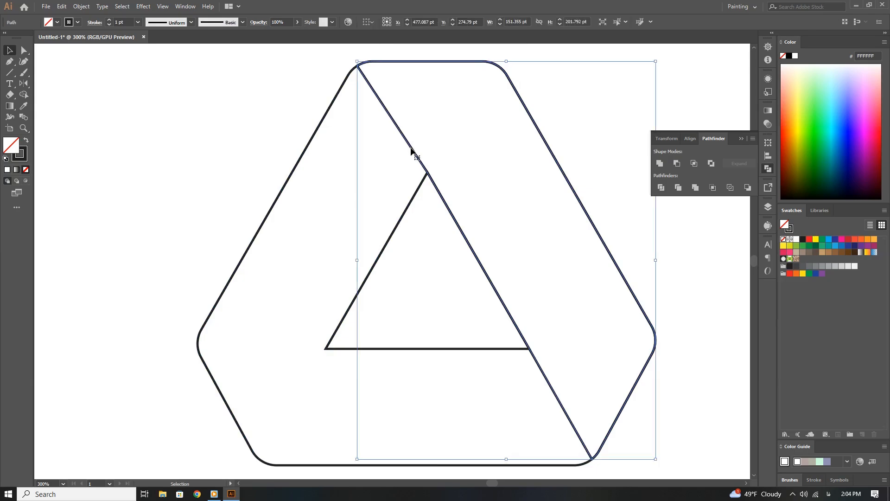
Step: With nothing selected, draw a Pen path from the inner triangle's apex along its left side to beyond the lower-left rounded corner
click(9, 61)
click(75, 95)
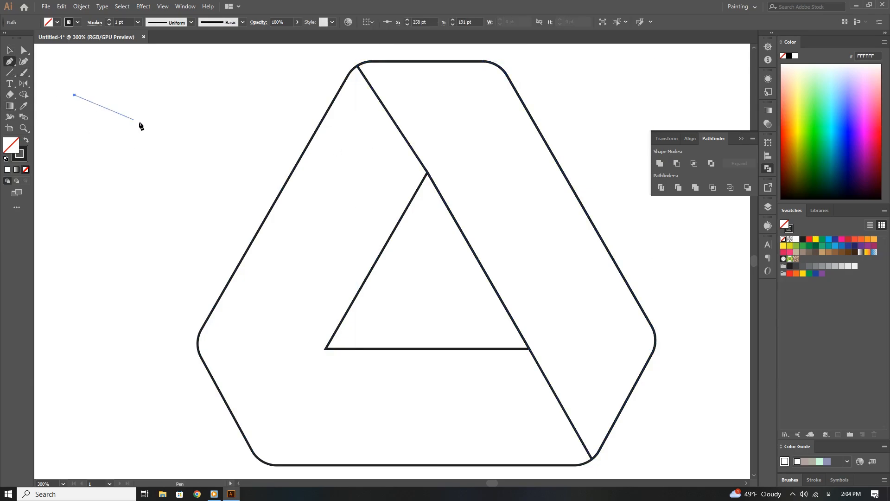
key(ctrl+z)
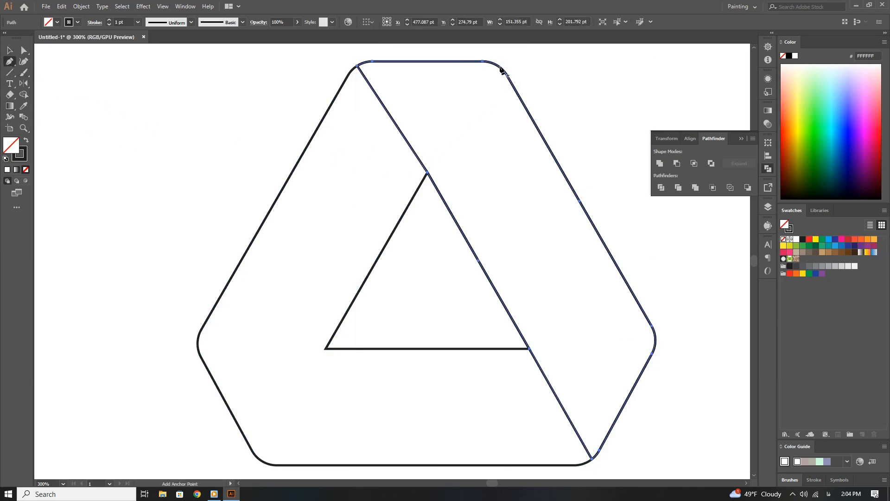
ctrl+click(292, 79)
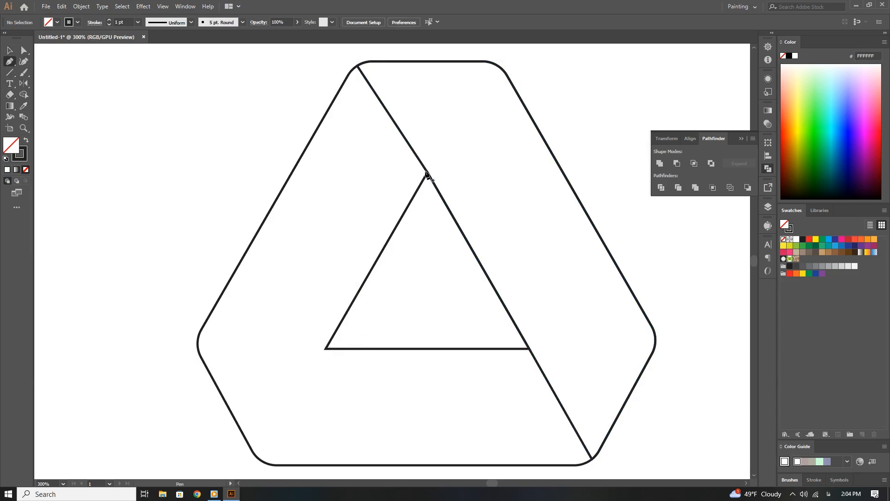
click(427, 173)
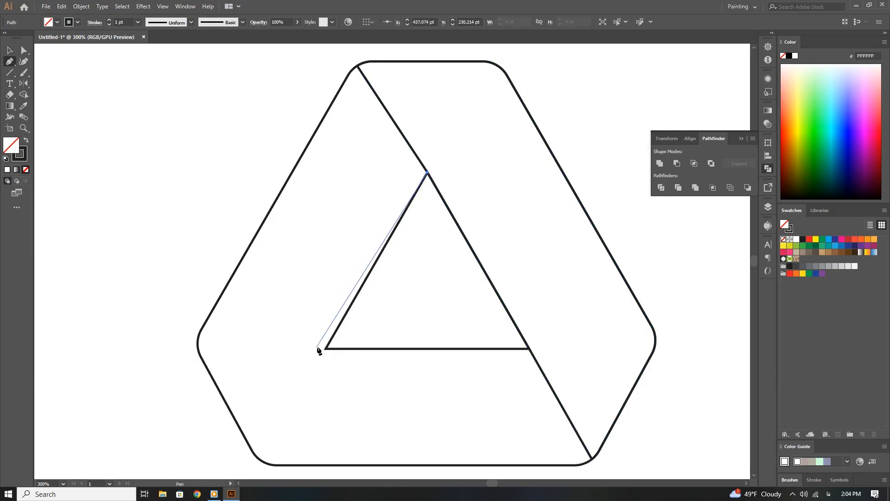
click(326, 349)
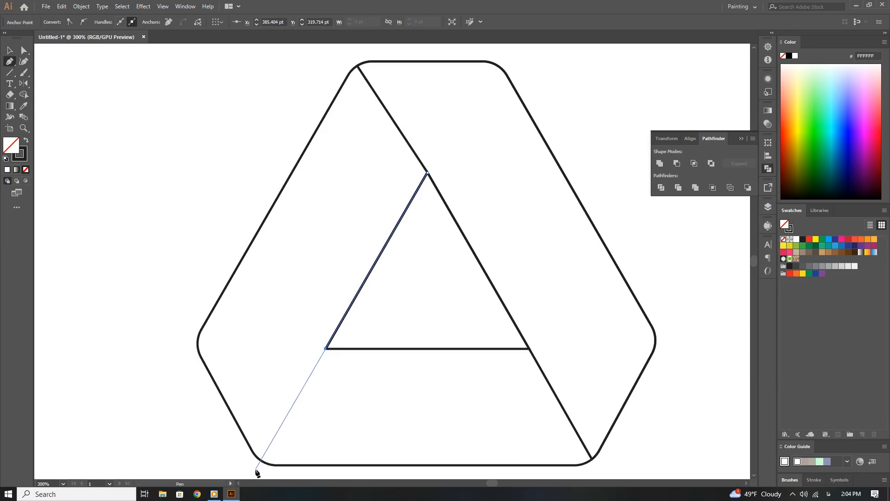
click(255, 467)
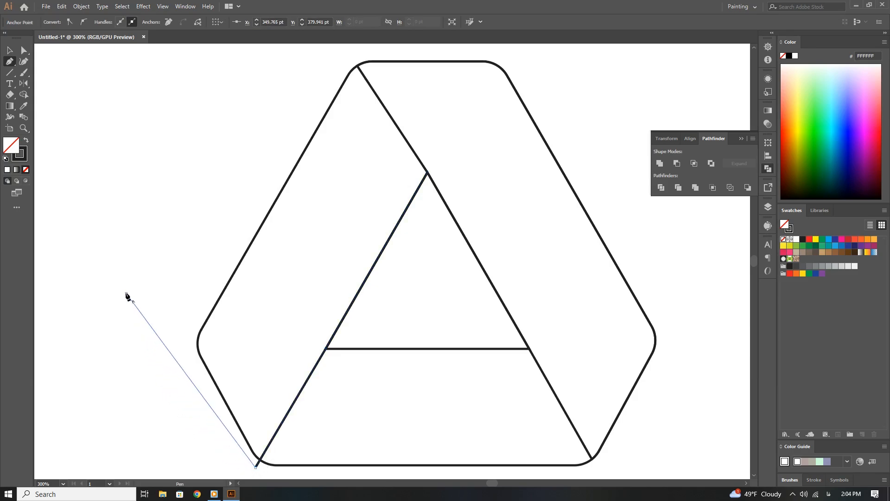
Step: Continue the path outside the shape's left side and top to beyond the upper-right corner, and close it at the triangle's apex
click(126, 293)
click(308, 51)
scroll(491, 50, up, 1)
click(499, 58)
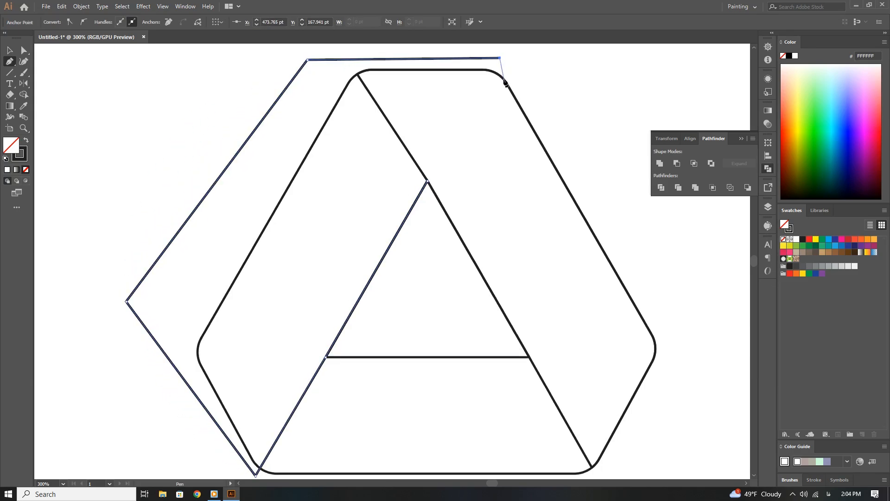
click(508, 60)
click(427, 182)
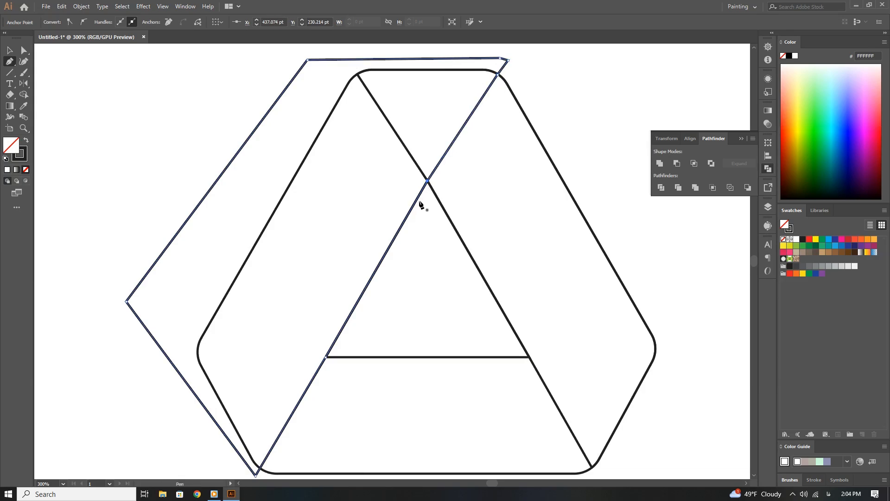
Step: Draw a closed Pen path from the triangle's lower-right vertex along its base line, enclosing the shape's bottom part
drag(420, 204, 416, 125)
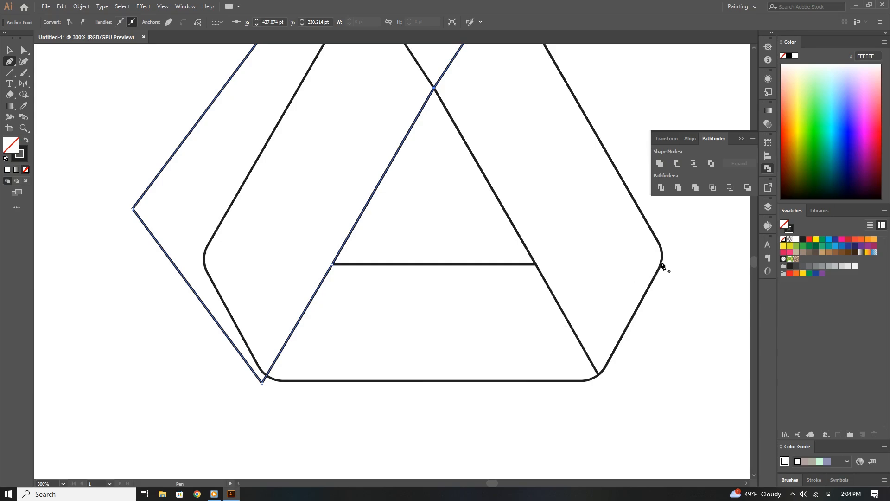
click(536, 264)
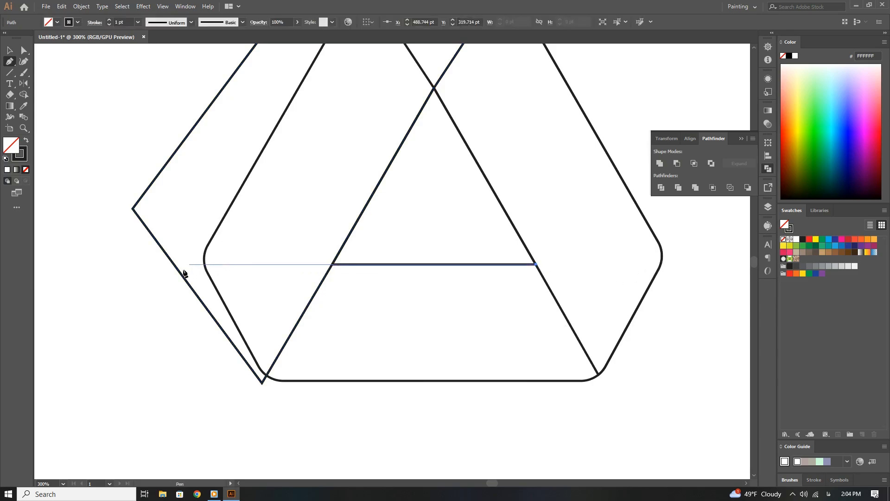
click(159, 265)
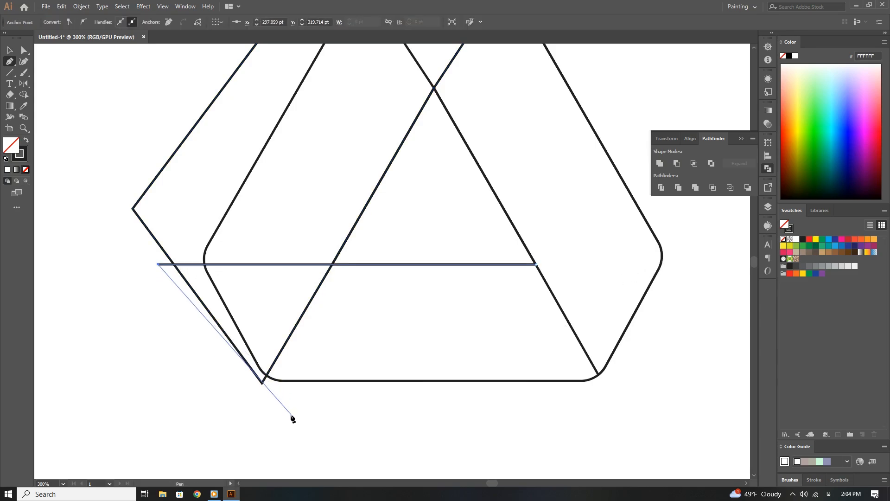
click(282, 413)
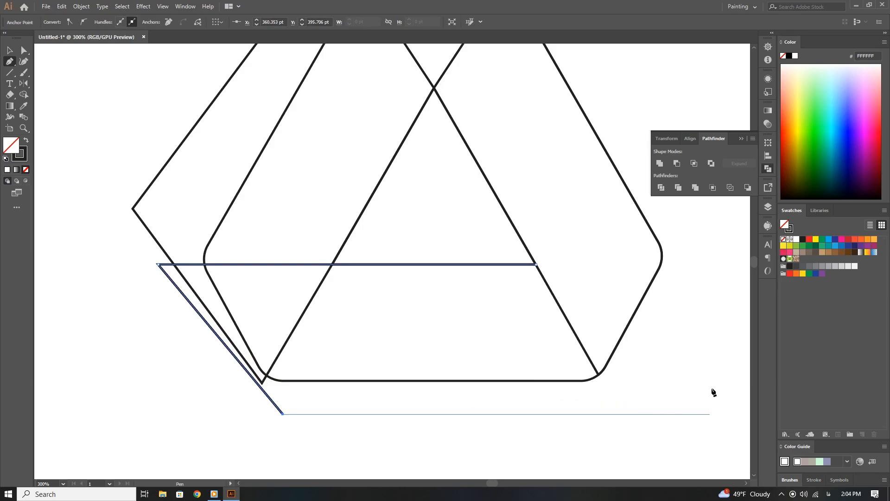
click(713, 414)
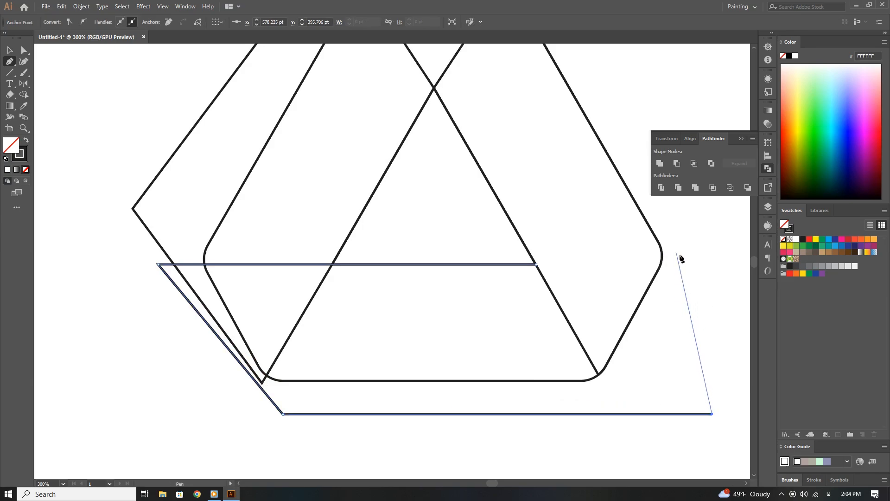
click(721, 255)
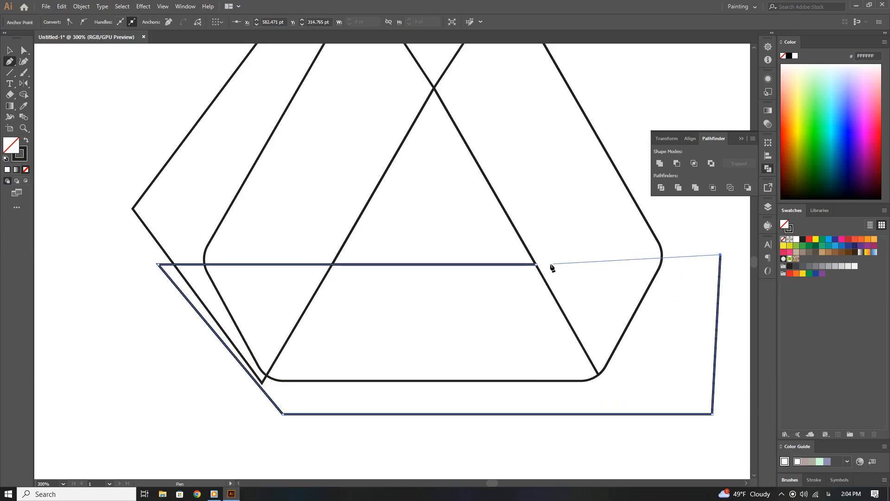
click(536, 264)
Step: Level the bottom path's upper-right corner with the triangle's base and move the whole path slightly down, clear of the base
key(a)
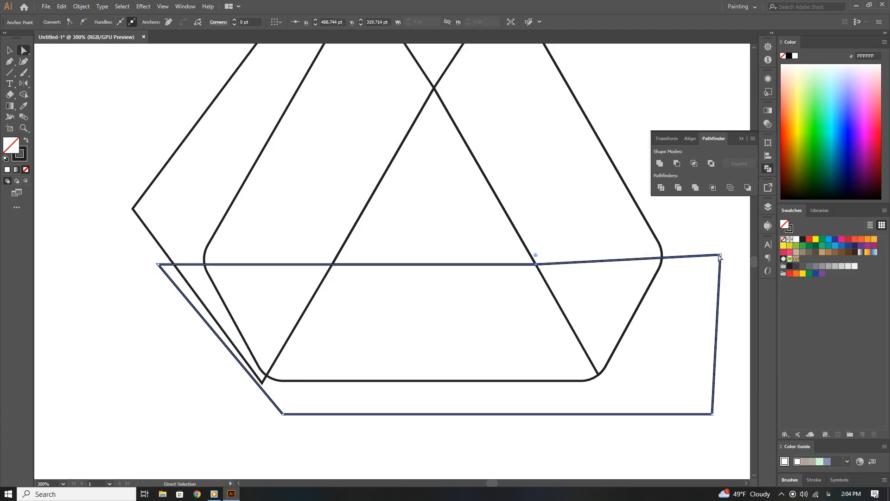
drag(721, 256, 721, 265)
click(702, 226)
scroll(602, 227, up, 1)
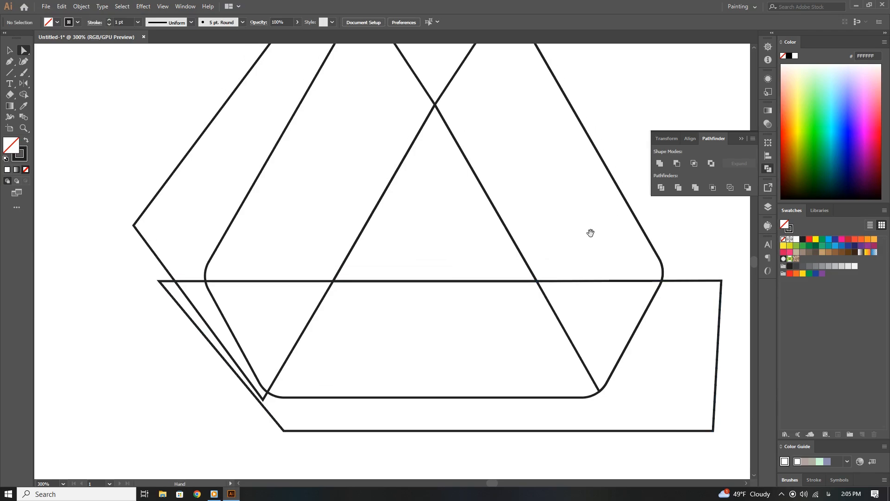
key(v)
click(481, 431)
key(shift+Down)
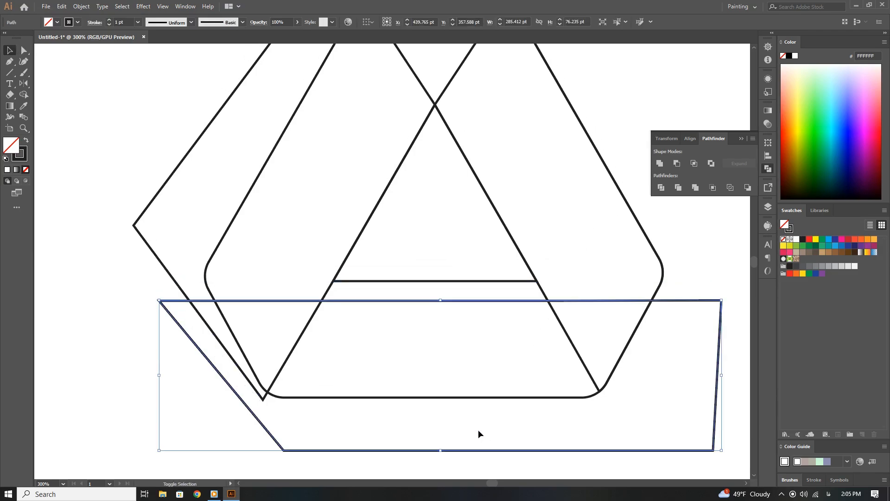
Step: Copy the rounded triangle outline with its inner cut-out and paste the copy directly in front
click(448, 281)
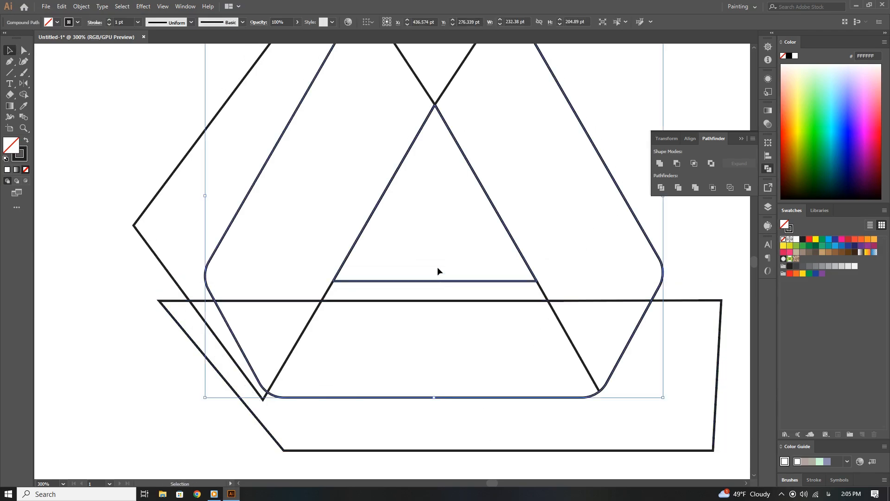
click(62, 7)
click(92, 51)
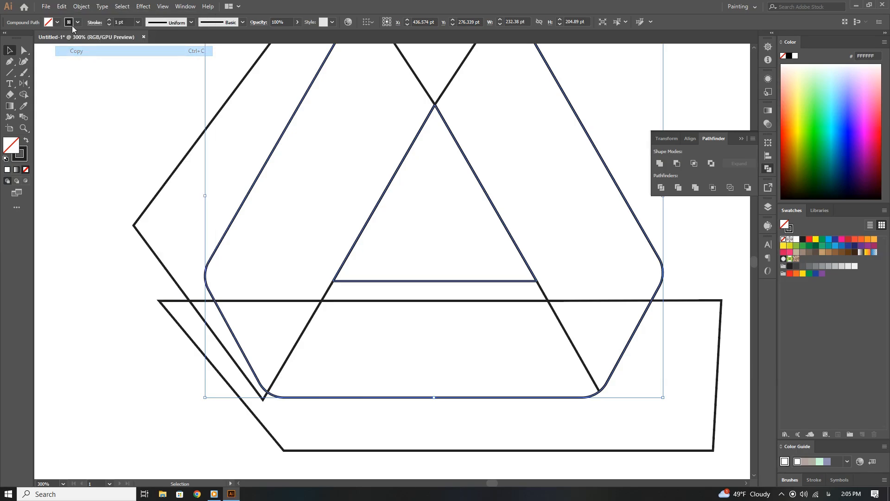
click(62, 6)
click(137, 72)
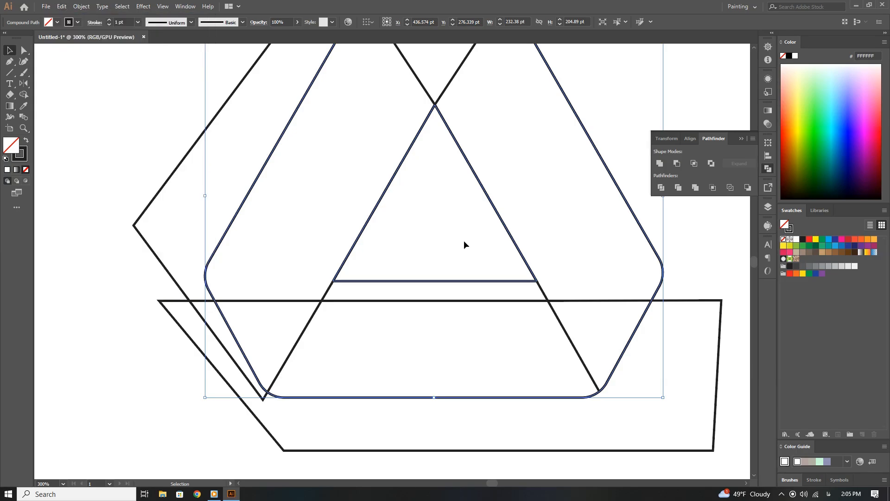
drag(179, 117, 276, 190)
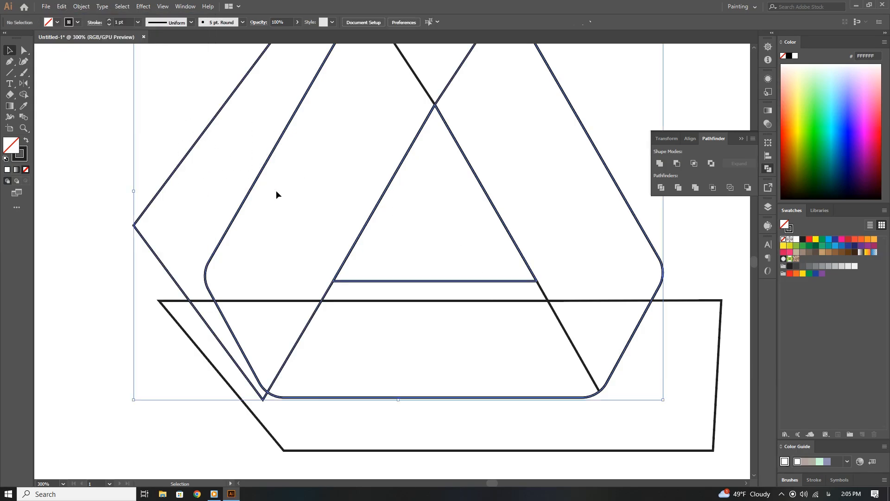
click(691, 163)
key(ctrl+z)
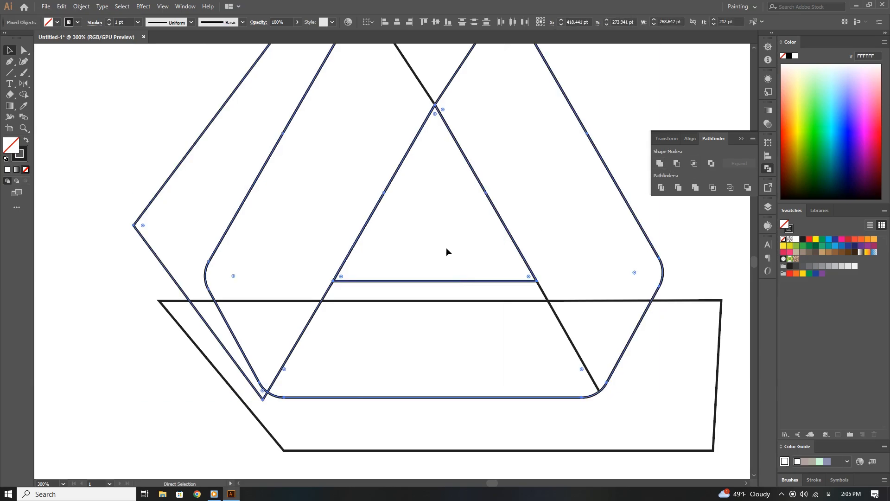
click(446, 248)
Step: Intersect the front copy of the rounded triangle with the left cutting path to form the left band
click(435, 281)
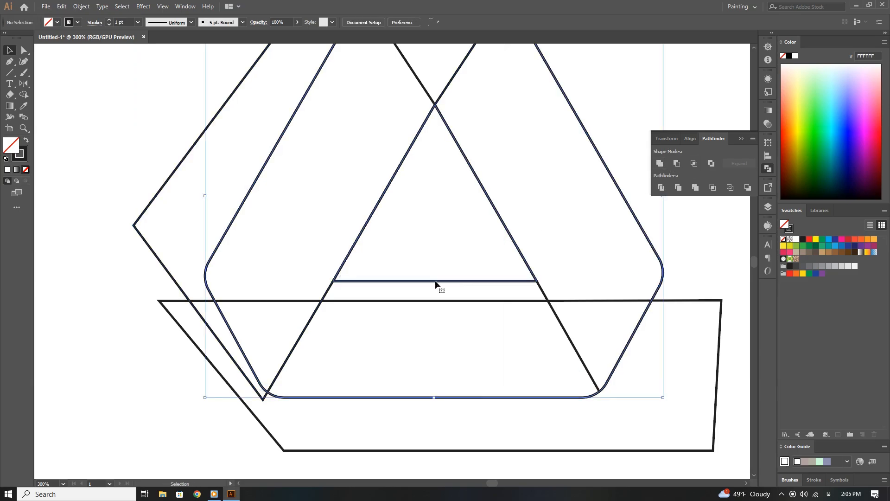
shift+click(172, 179)
click(694, 163)
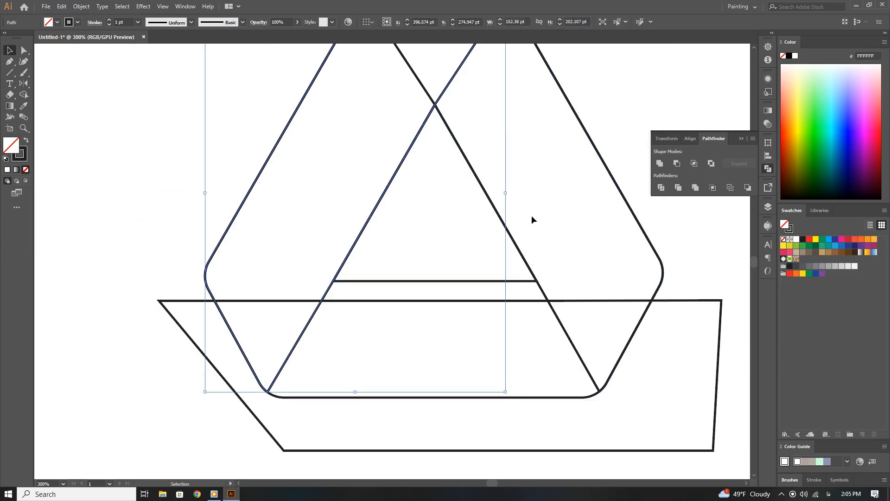
Step: Move the bottom cutting path up level with the inner triangle's base and intersect it with the rounded triangle to form the bottom band
double_click(452, 302)
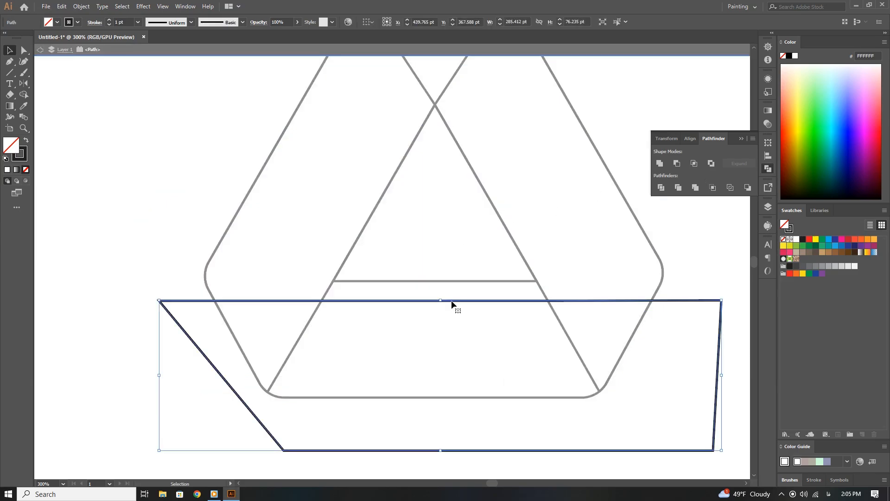
key(Up)
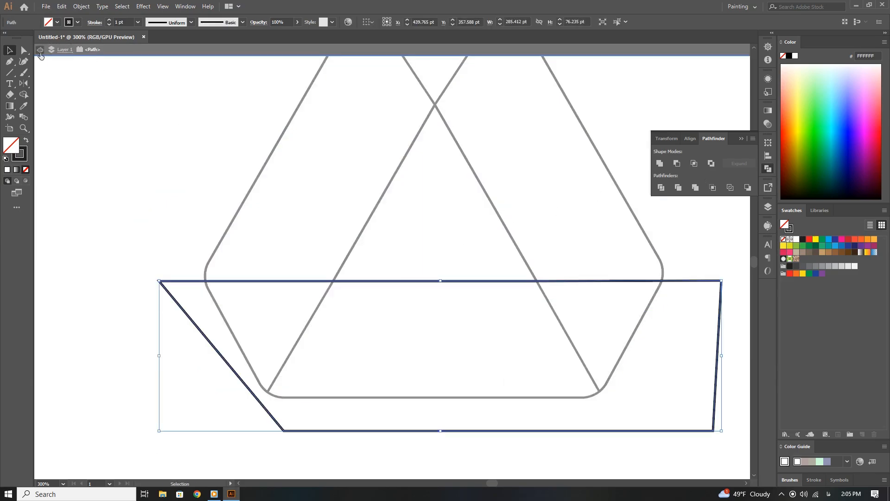
click(40, 51)
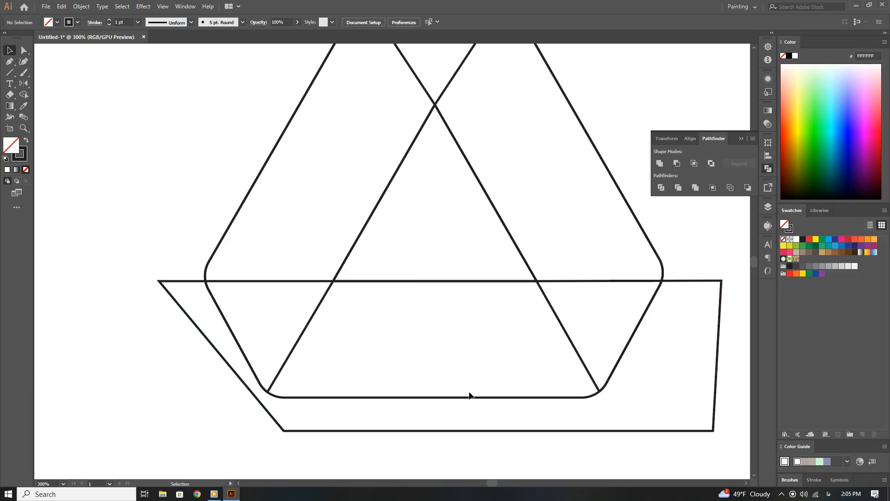
click(693, 164)
click(463, 231)
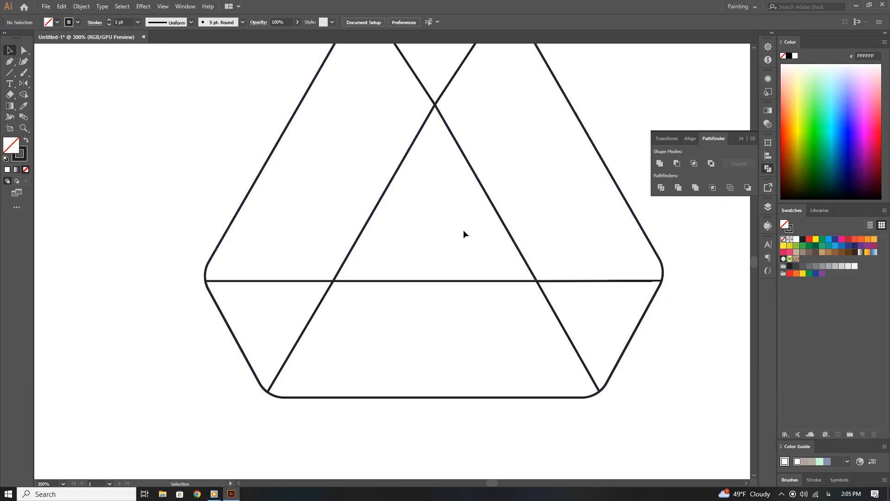
Step: Copy the left and right bands, paste them in front, and intersect the copies to form the top overlap piece
scroll(463, 229, up, 5)
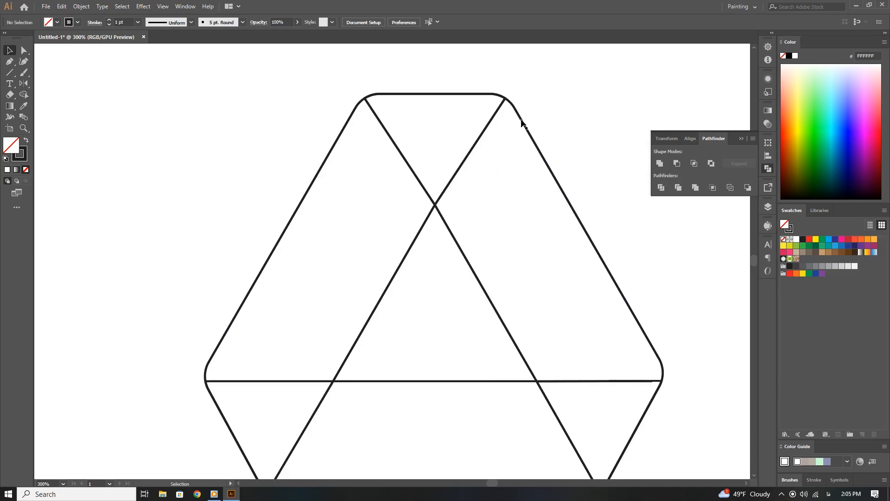
drag(557, 90, 271, 433)
key(ctrl+minus)
key(ctrl+minus)
key(ctrl+minus)
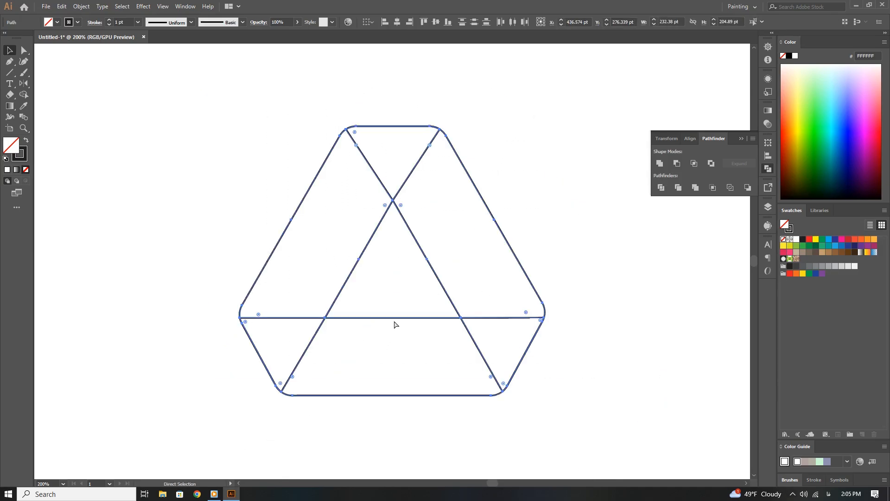
click(268, 287)
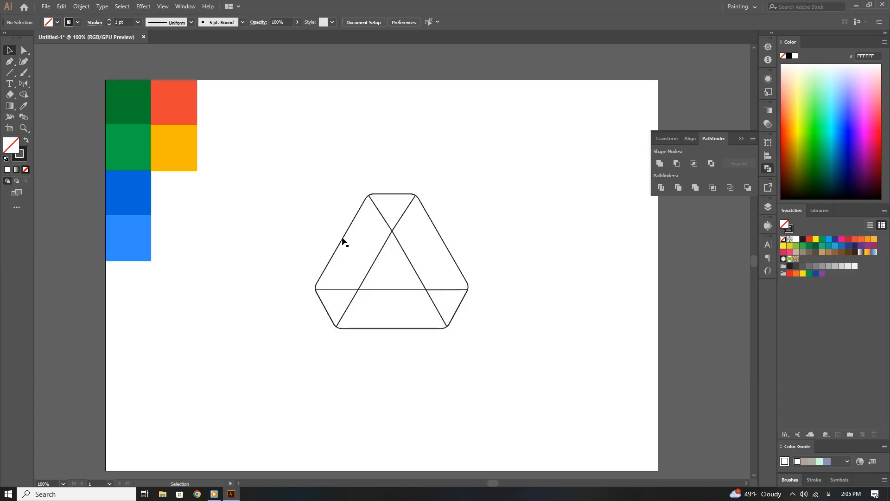
click(343, 238)
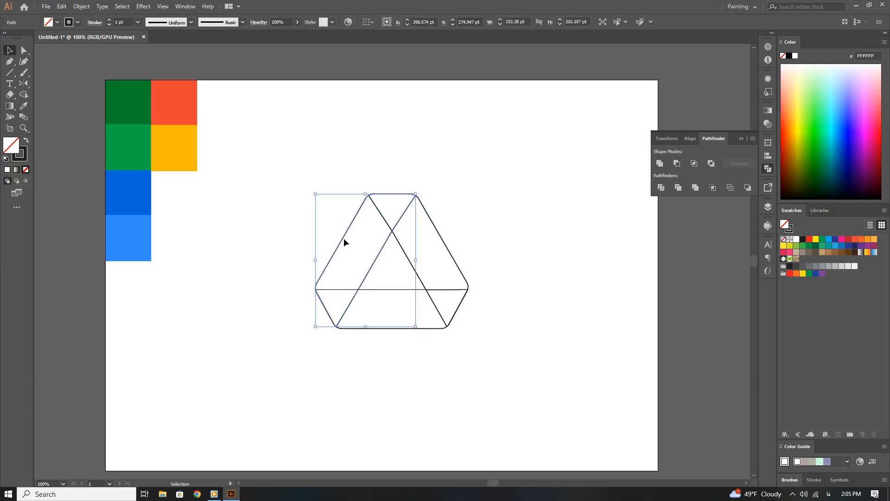
drag(465, 202, 376, 235)
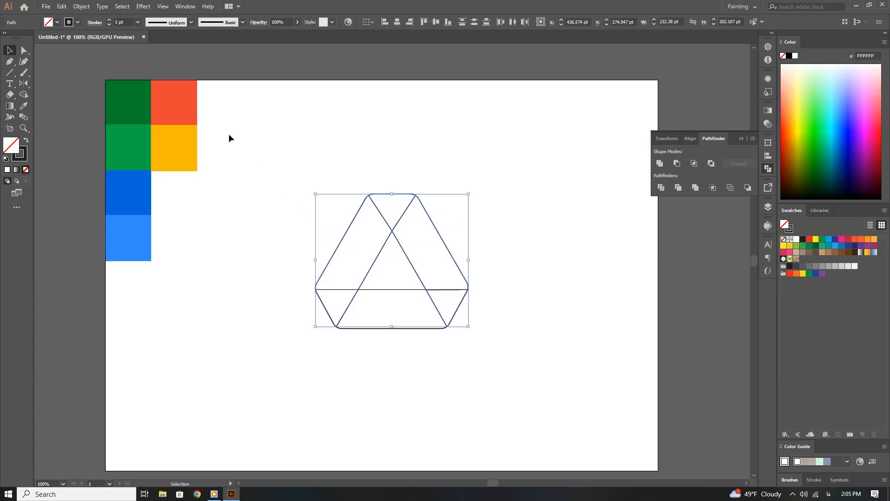
click(63, 7)
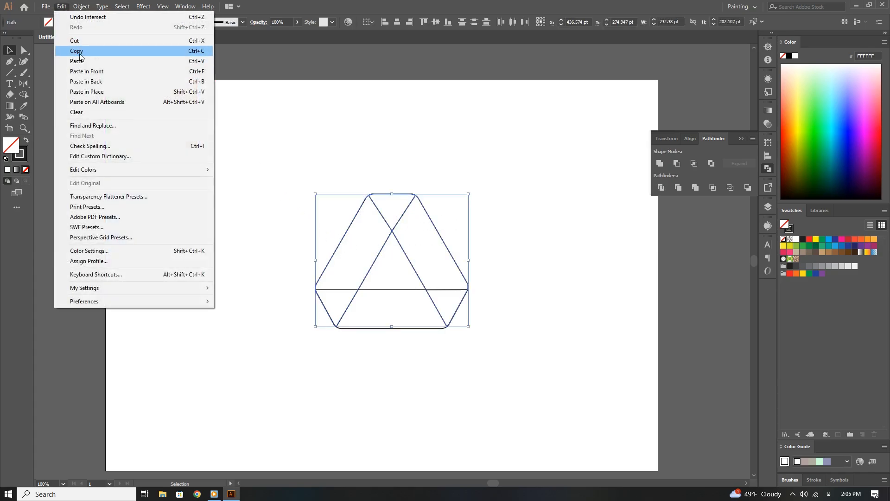
click(80, 54)
click(62, 6)
click(116, 71)
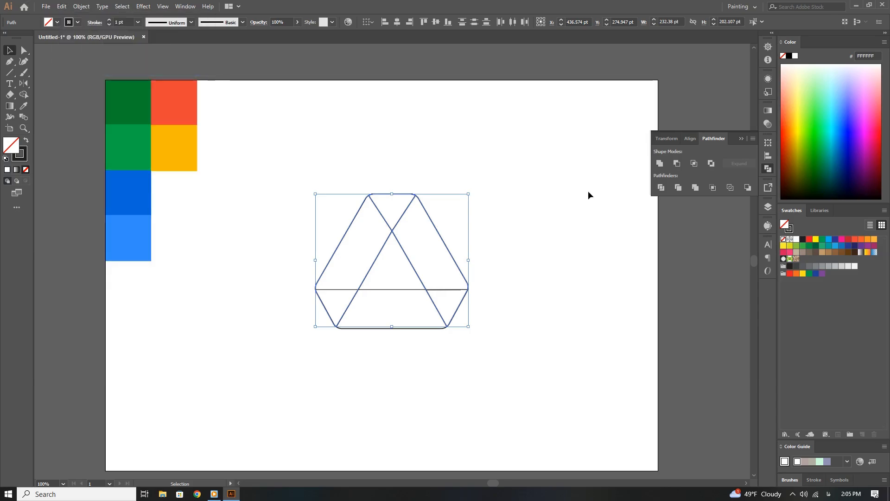
click(693, 164)
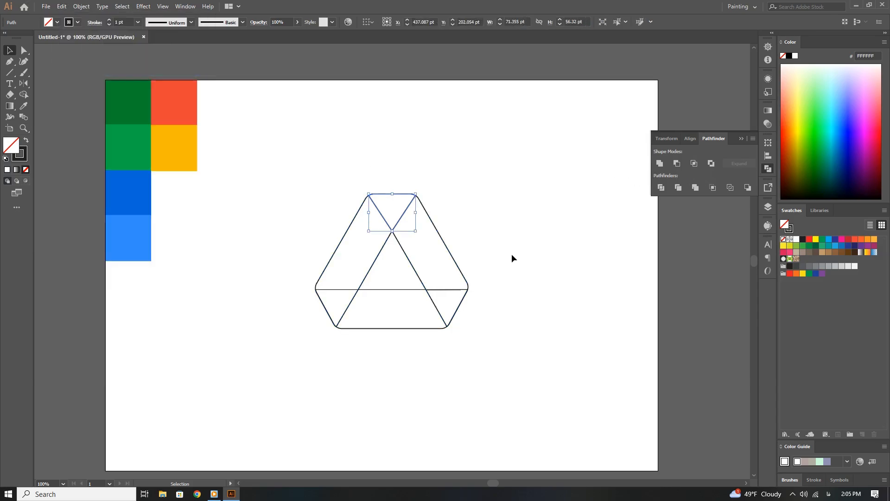
click(508, 279)
Step: Duplicate the right and bottom bands in place and intersect the copies to form the lower-right overlap piece
drag(441, 321, 445, 324)
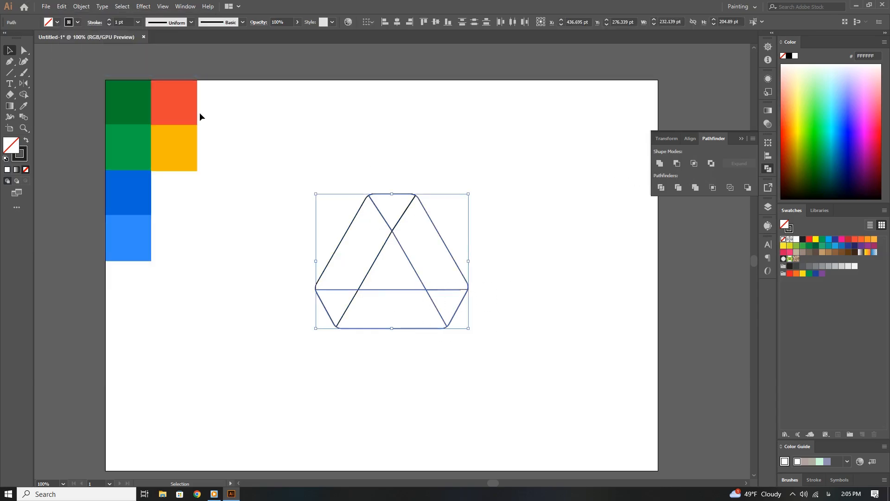
click(62, 6)
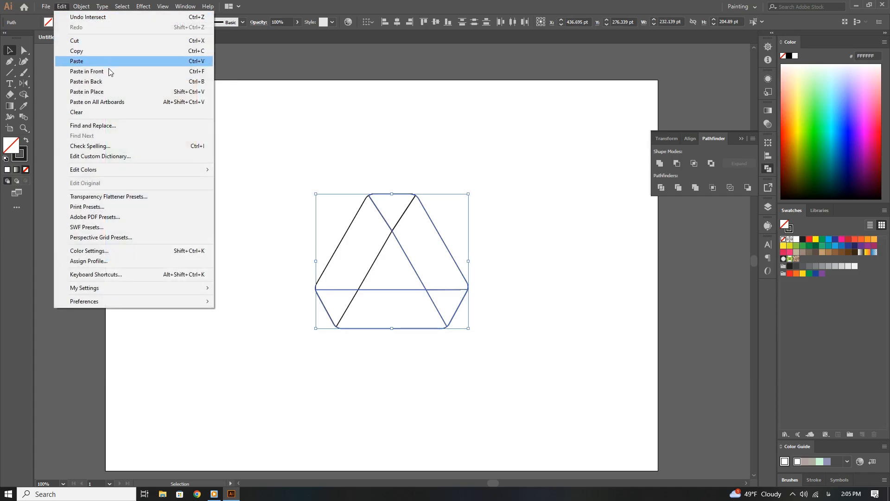
click(93, 61)
click(694, 163)
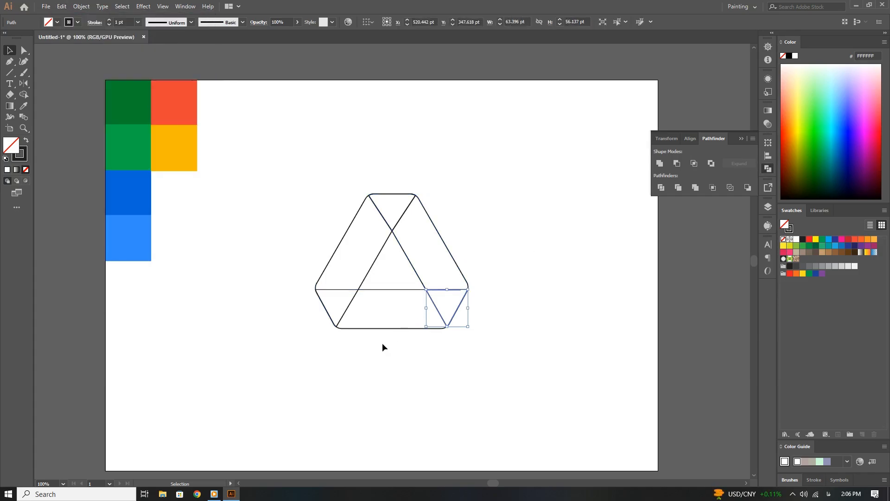
Step: Copy the left and bottom bands, paste them in front, and intersect the copies to form the lower-left overlap piece
drag(370, 361, 303, 262)
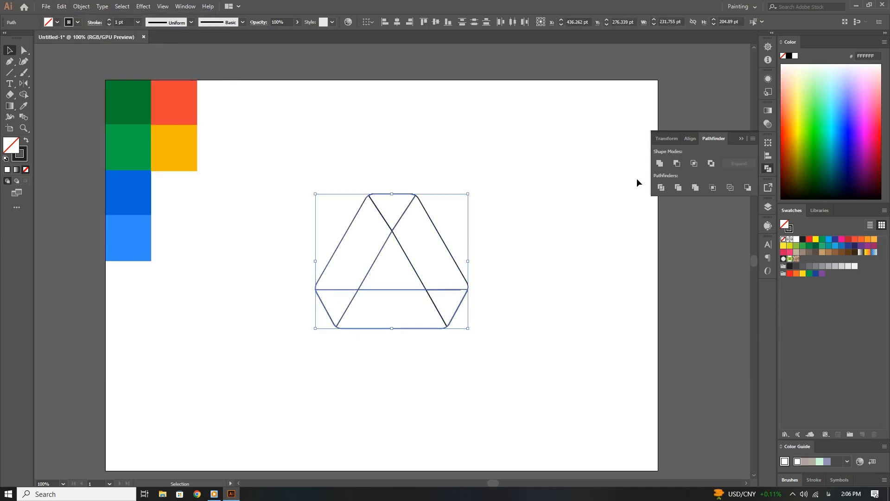
click(62, 6)
click(87, 51)
click(62, 6)
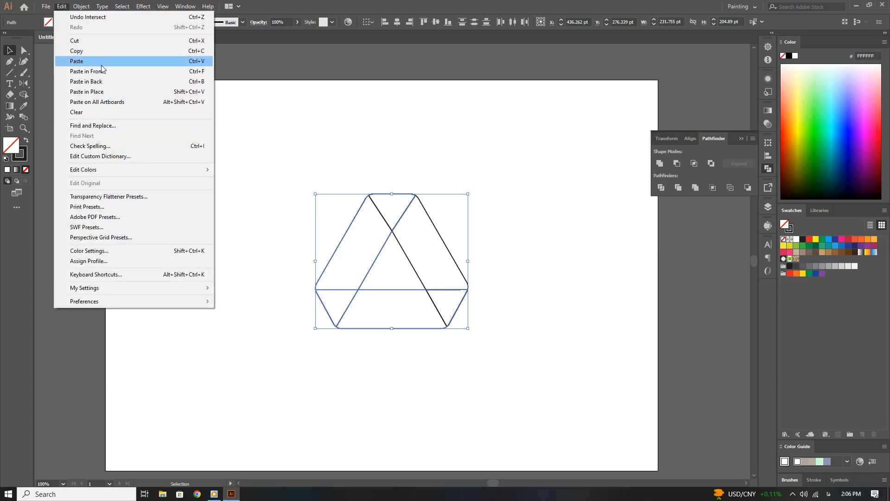
click(87, 71)
click(677, 166)
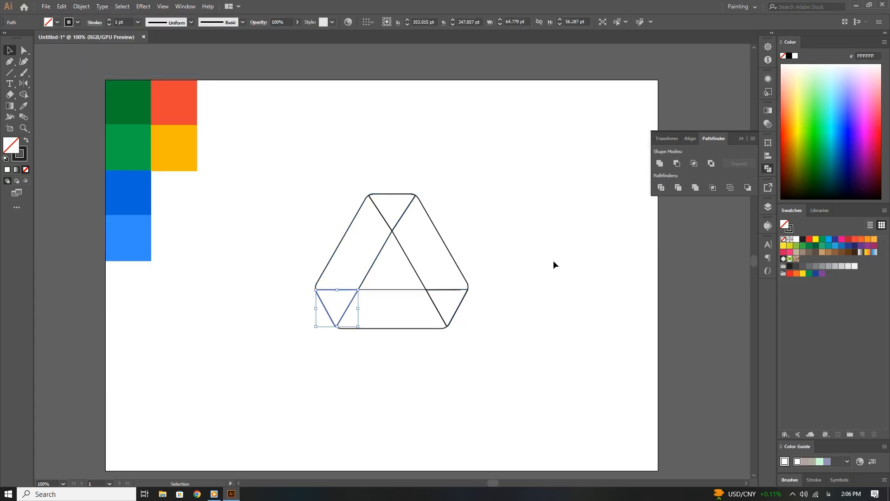
Step: Fill the top overlap piece with the dark green sampled from the colour squares
click(436, 213)
click(389, 196)
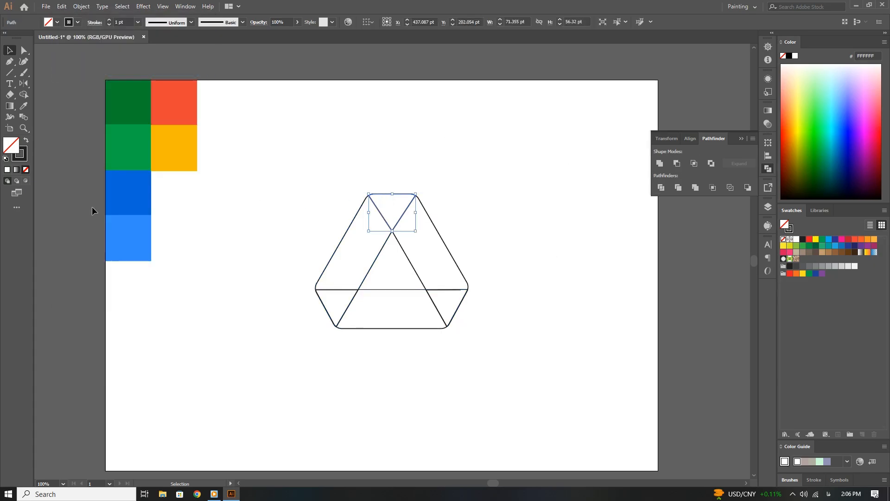
click(25, 107)
click(122, 103)
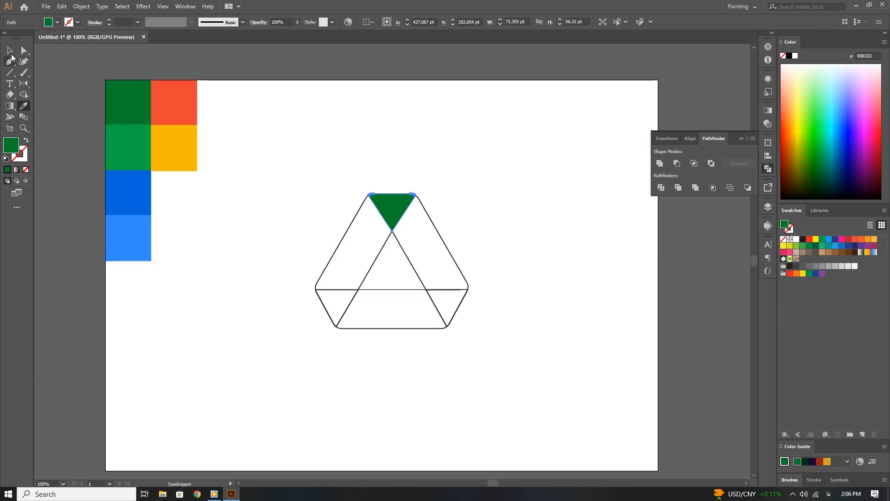
Step: Fill the left band with the lighter green sampled from the colour squares
key(v)
click(371, 268)
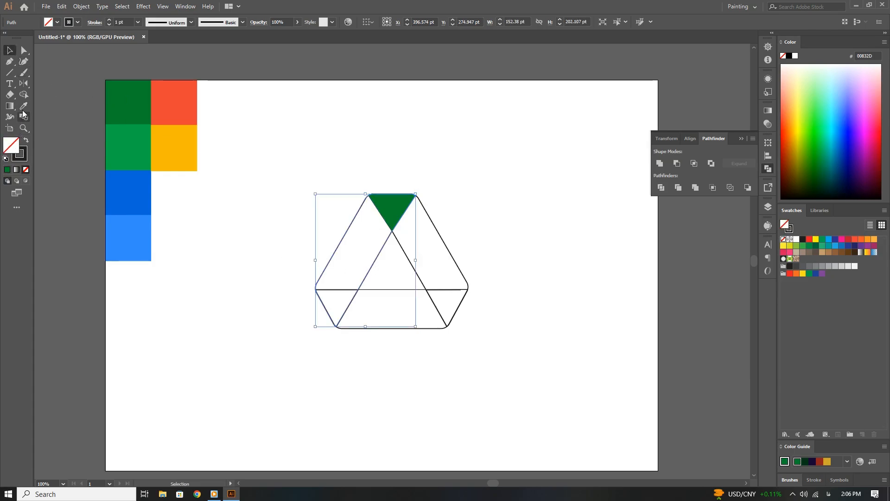
click(23, 106)
click(142, 154)
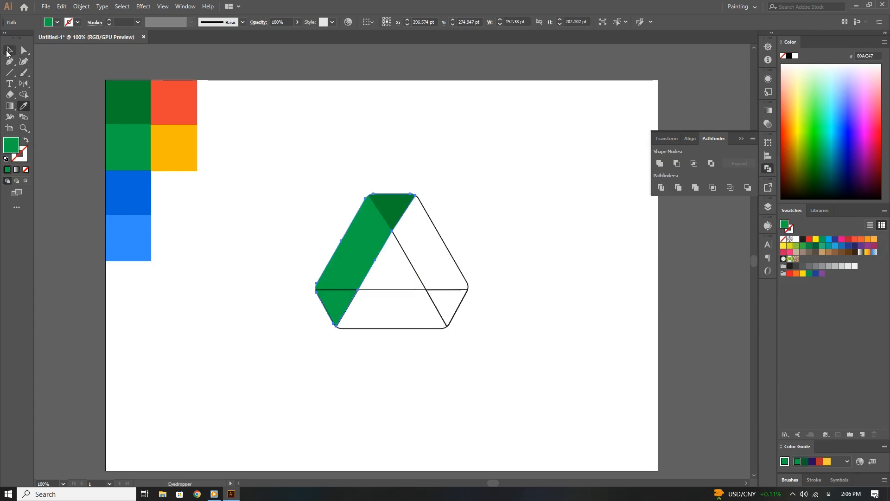
Step: Fill the lower-left overlap piece with the dark blue sampled from the colour squares
key(v)
click(343, 289)
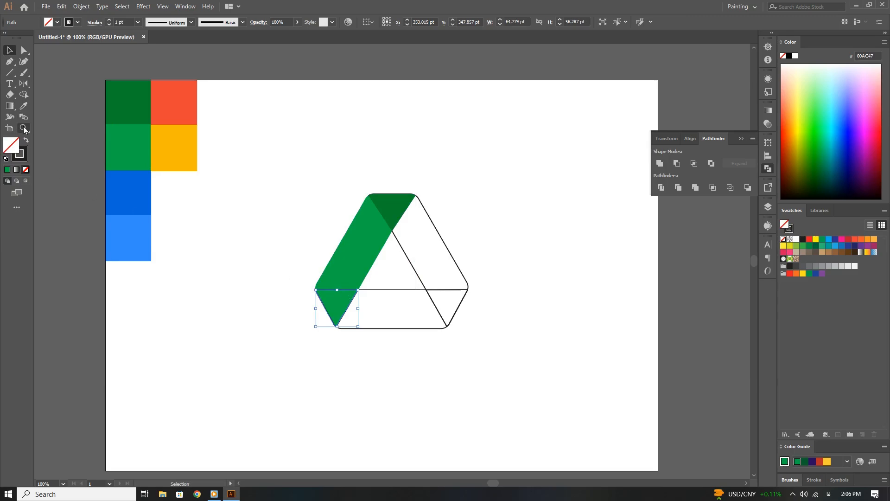
click(23, 106)
click(125, 191)
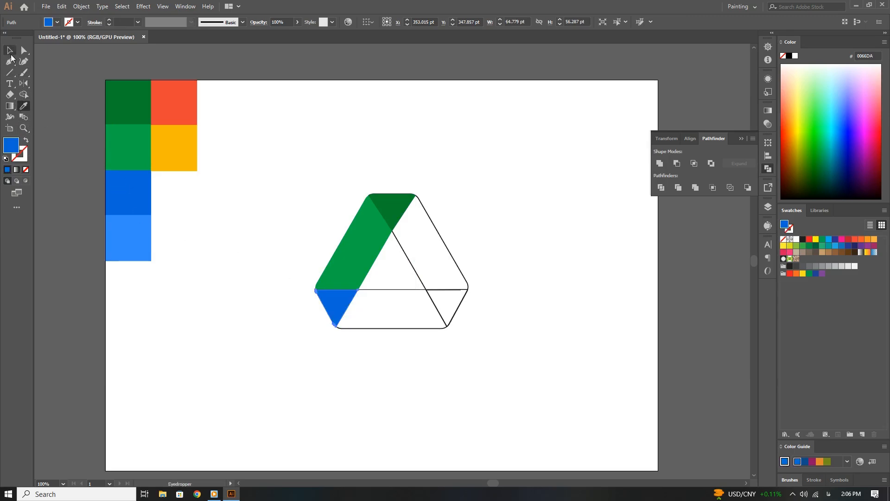
Step: Fill the bottom band with the light blue sampled from the colour squares
key(v)
click(383, 314)
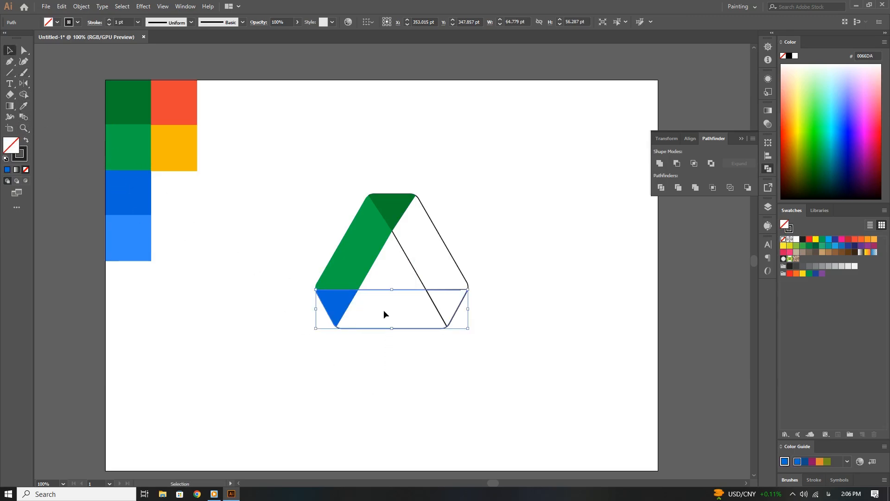
click(24, 106)
click(128, 232)
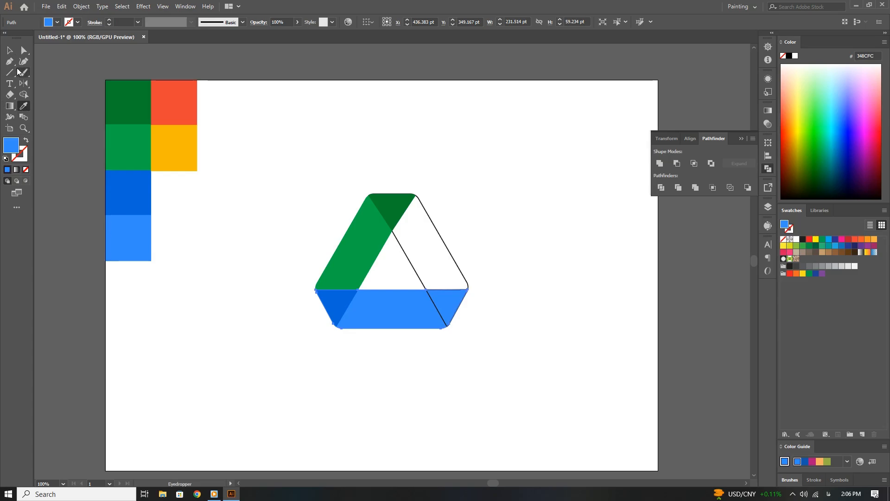
Step: Fill the lower-right overlap piece with the red-orange sampled from the colour squares
click(10, 50)
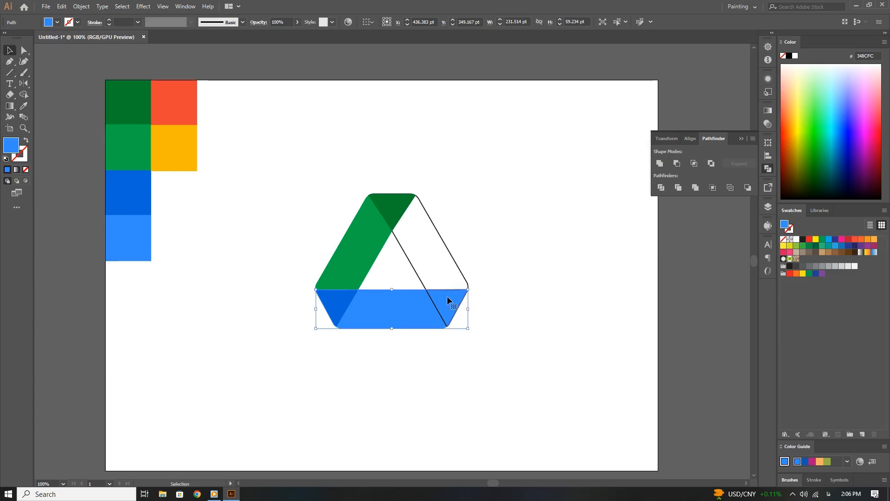
click(440, 315)
click(23, 106)
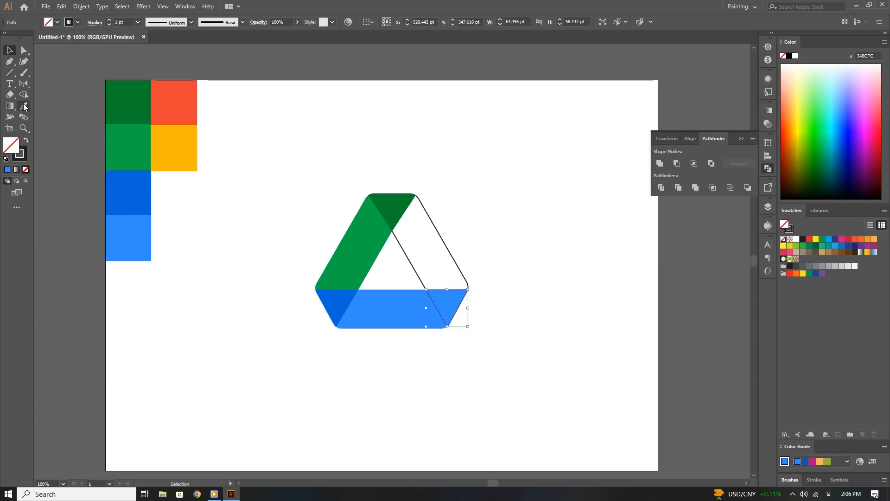
click(179, 109)
key(v)
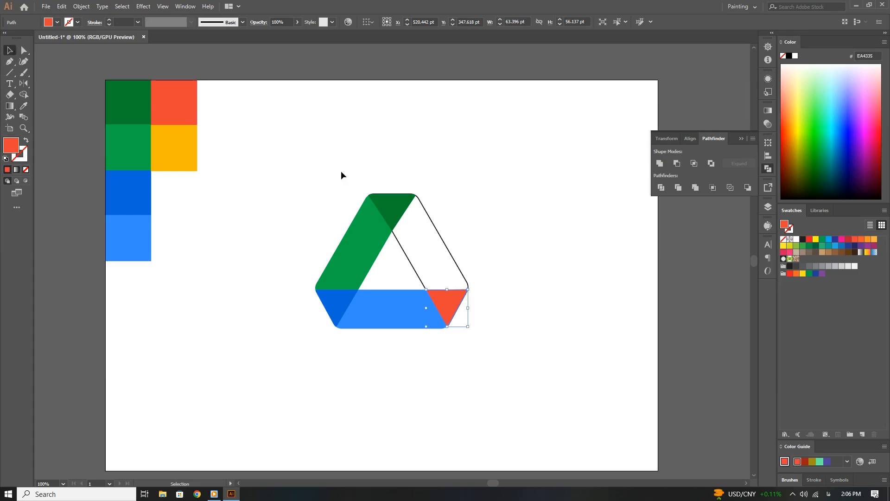
Step: Fill the right band with the yellow sampled from the colour squares
click(441, 237)
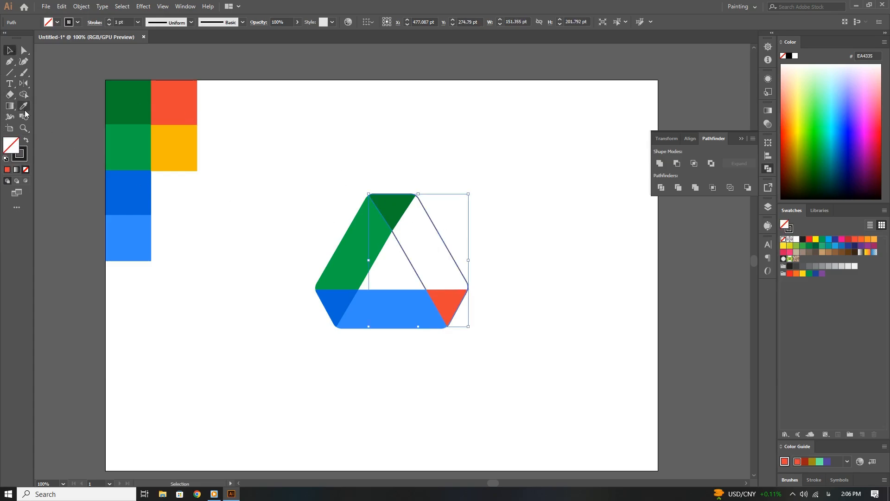
click(24, 106)
click(173, 139)
click(10, 49)
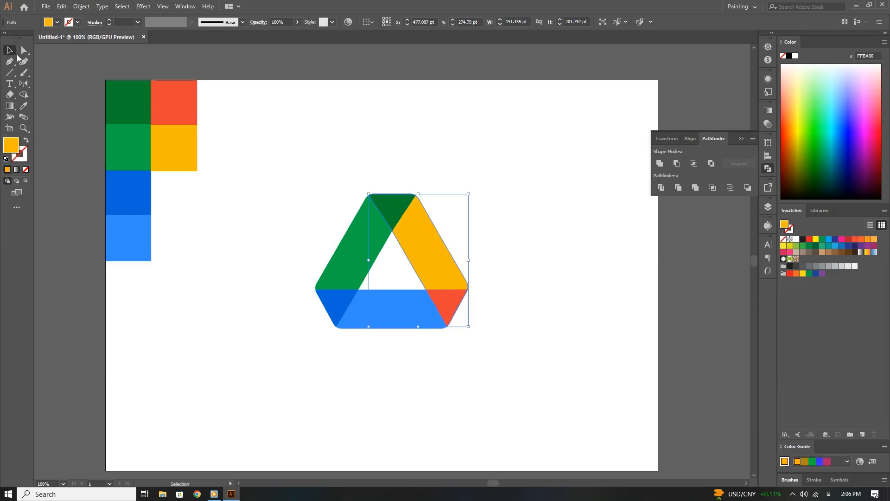
Step: Group all the logo pieces and enlarge the group proportionally to about 483 × 426 pt in the middle of the artboard
click(488, 172)
drag(552, 185, 268, 373)
key(ctrl+g)
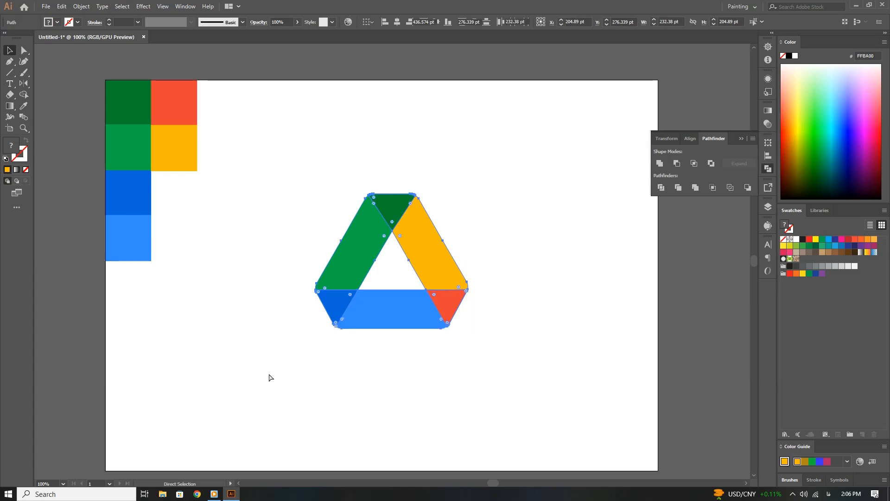
drag(469, 194, 544, 127)
drag(493, 258, 481, 271)
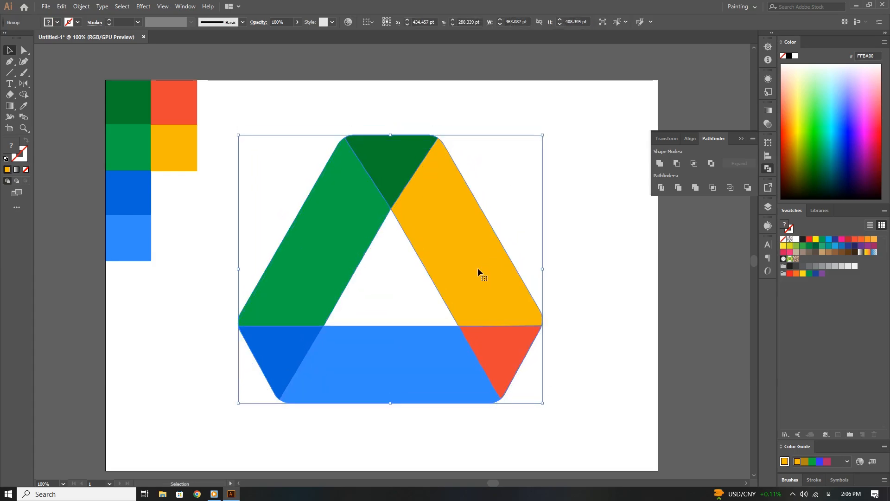
drag(544, 135, 549, 127)
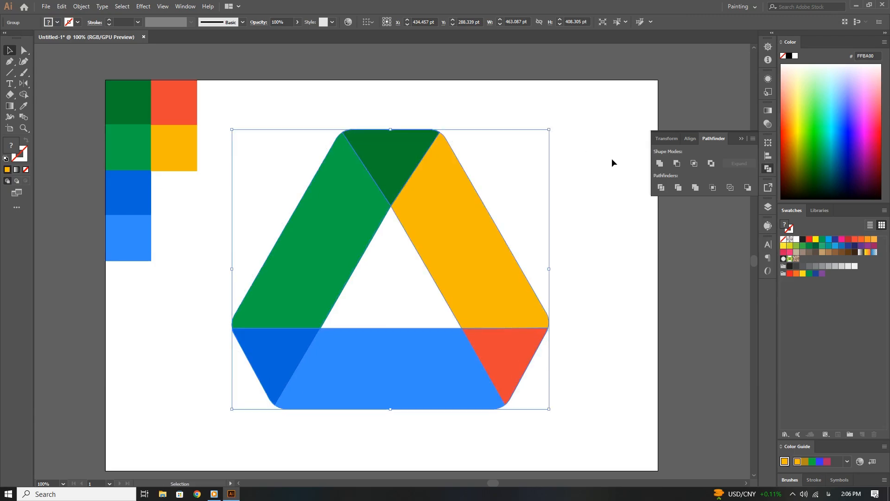
Step: Delete all the colour squares in the artboard's upper-left corner
drag(224, 80, 63, 298)
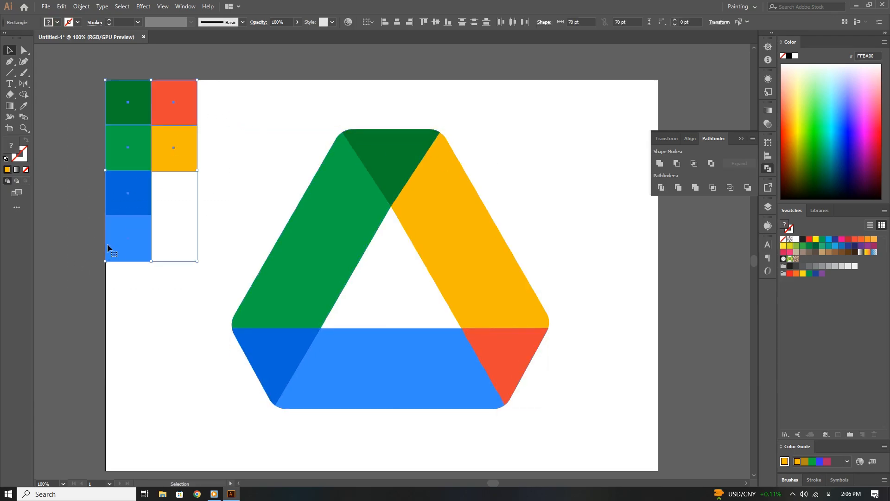
key(Delete)
Step: Shift the grouped logo about 6 pt to the left, deselect it and close the Pathfinder panel
drag(570, 134, 258, 448)
drag(360, 392, 358, 392)
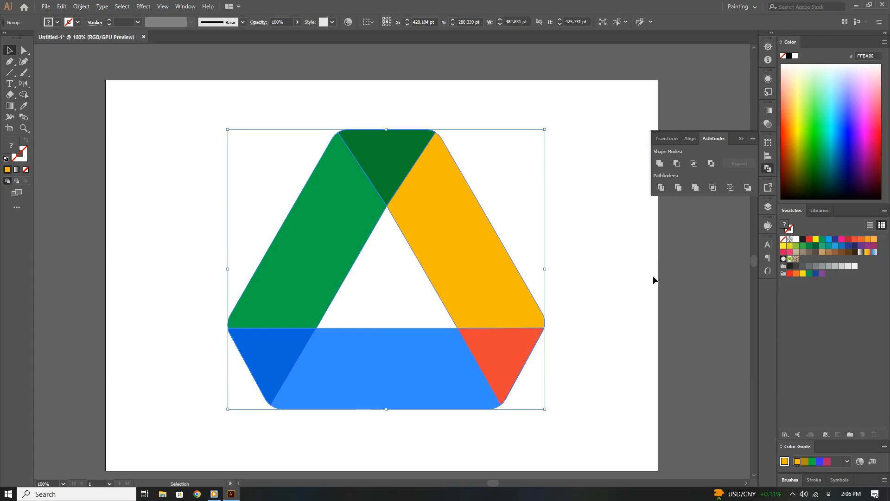
click(642, 359)
click(739, 137)
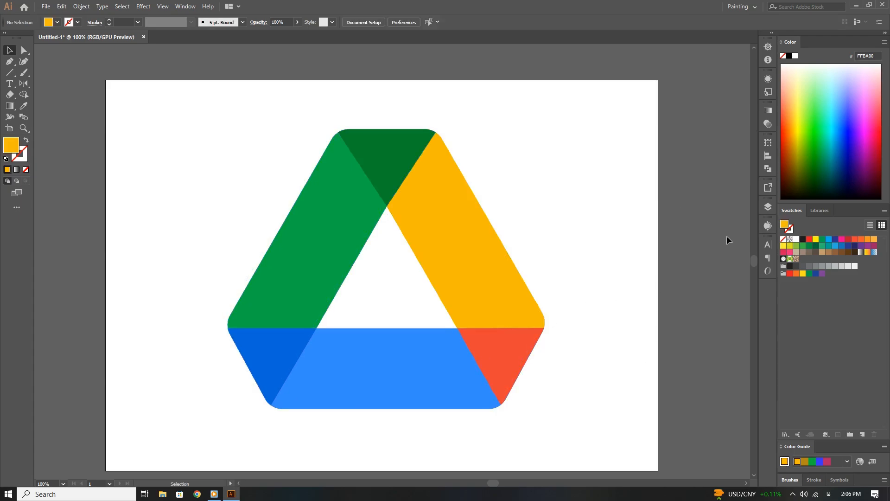